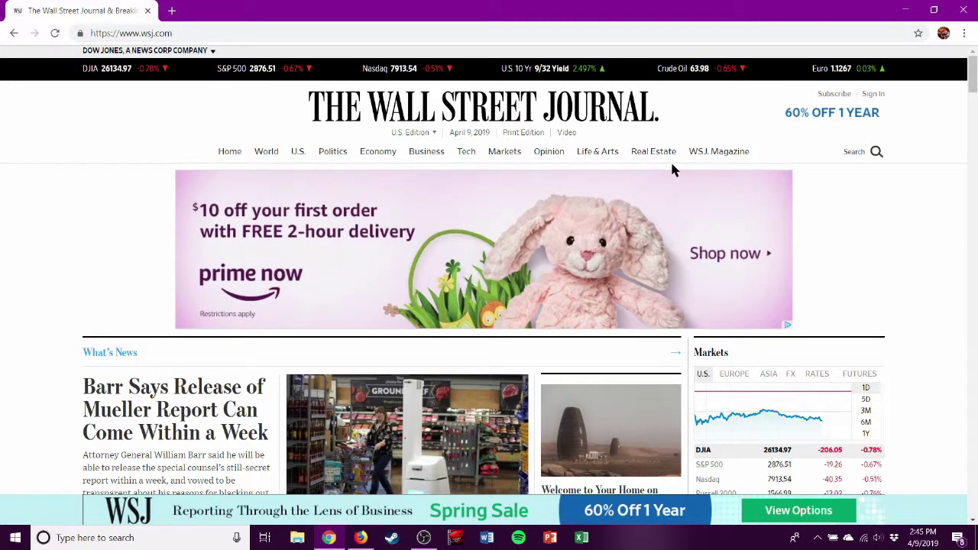
mouse_move(672, 164)
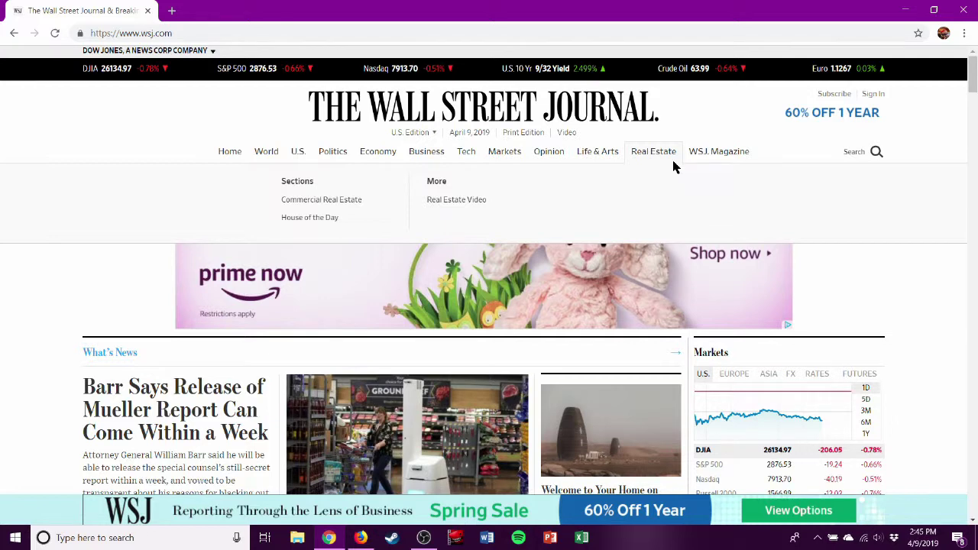
click(172, 10)
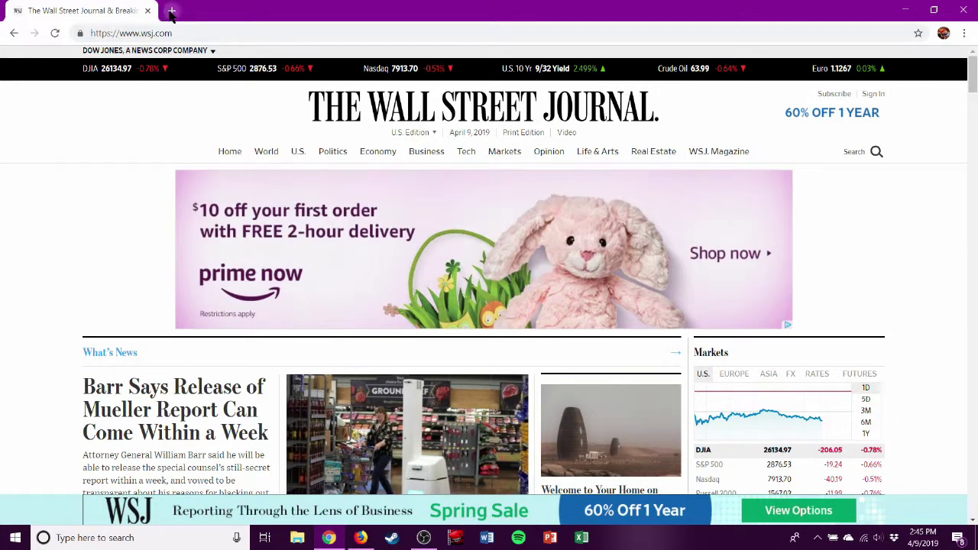
text(www.)
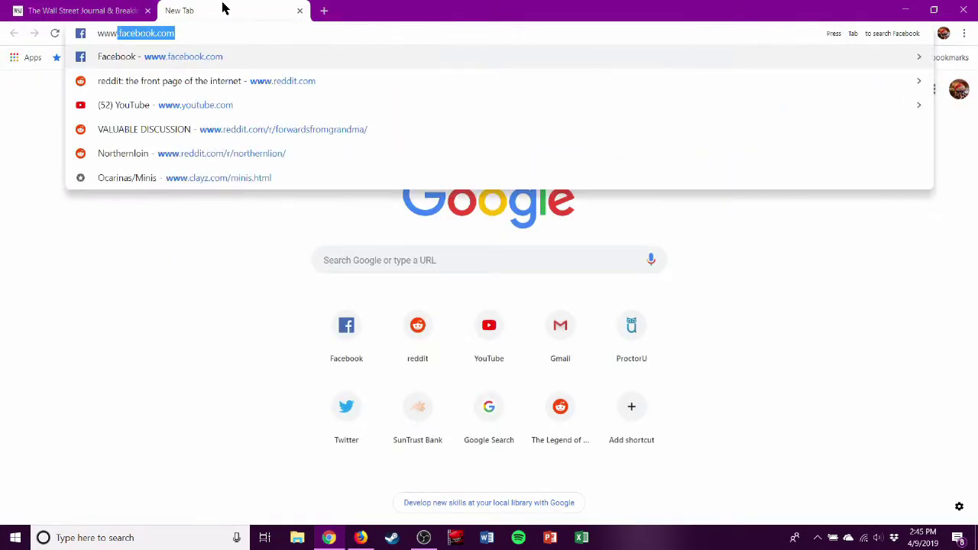
text(arst)
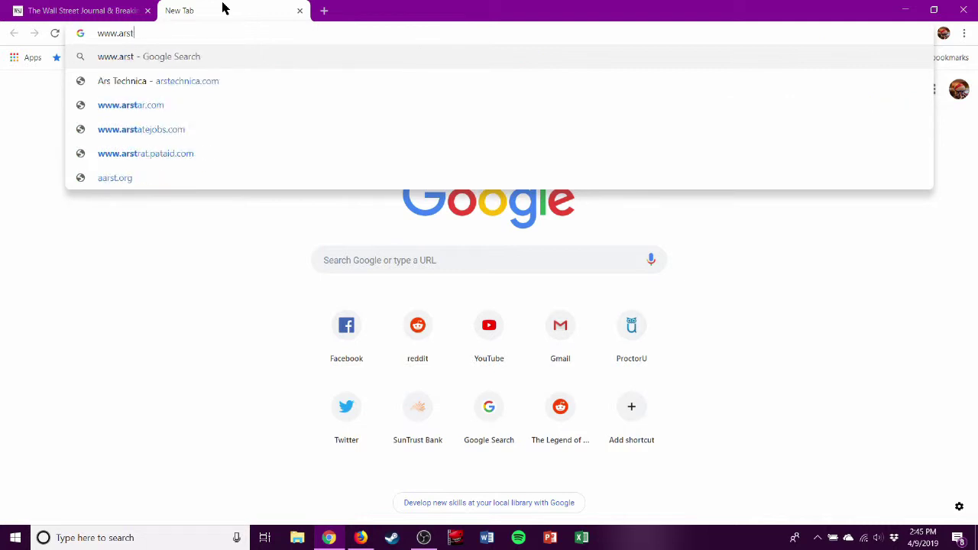
text(echnica.com)
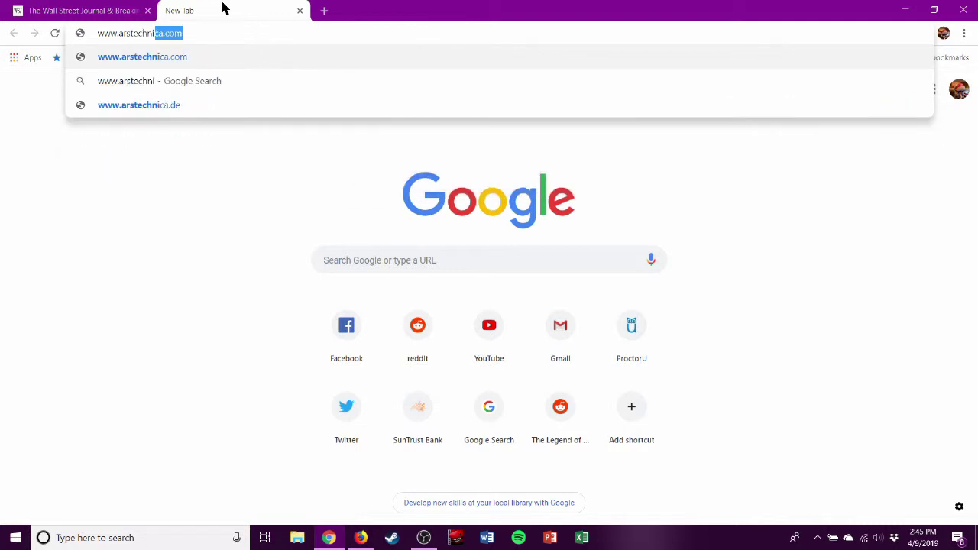
key(Return)
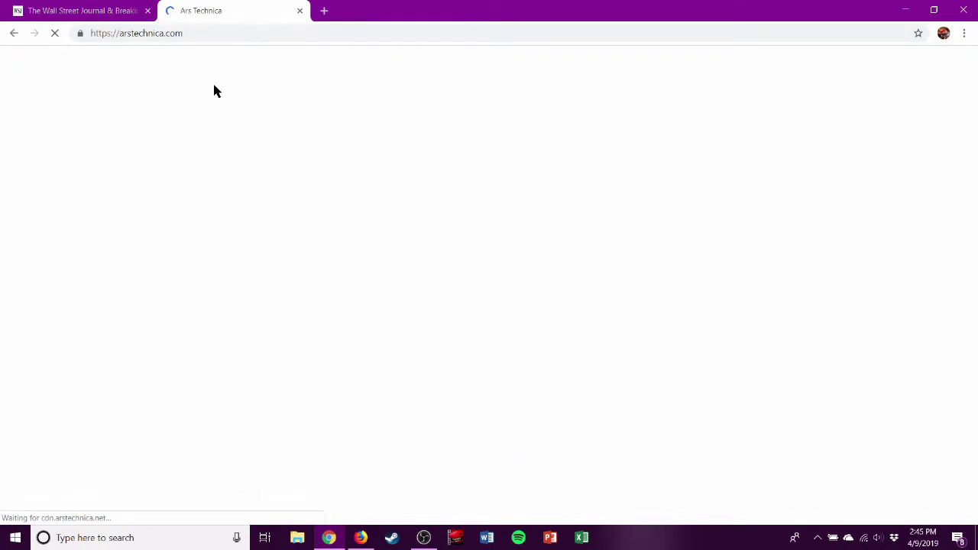
scroll(315, 166, down, 2)
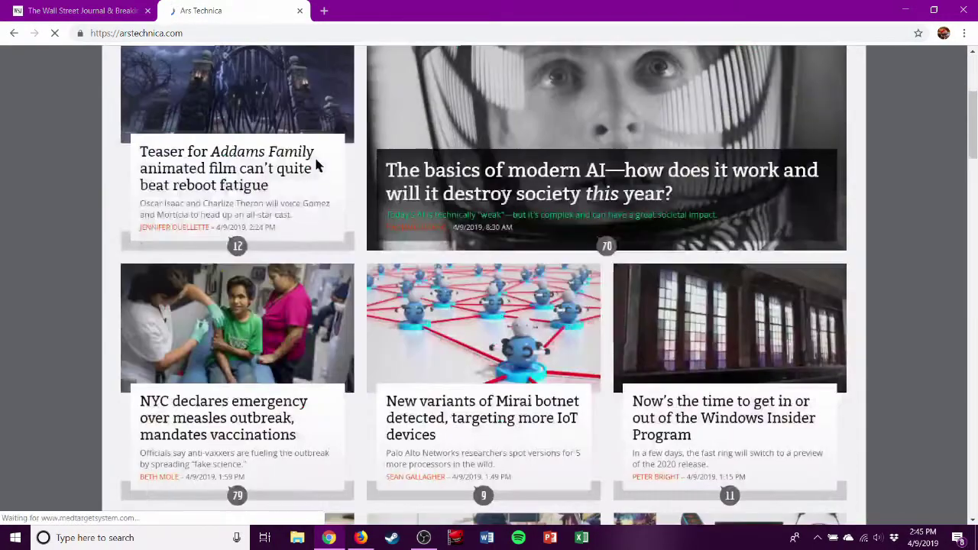
scroll(416, 167, up, 2)
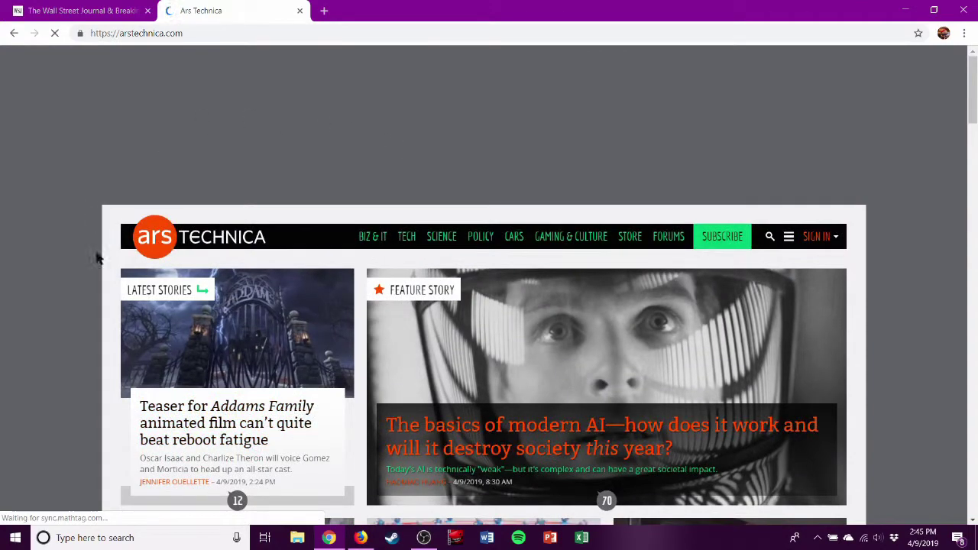
click(301, 11)
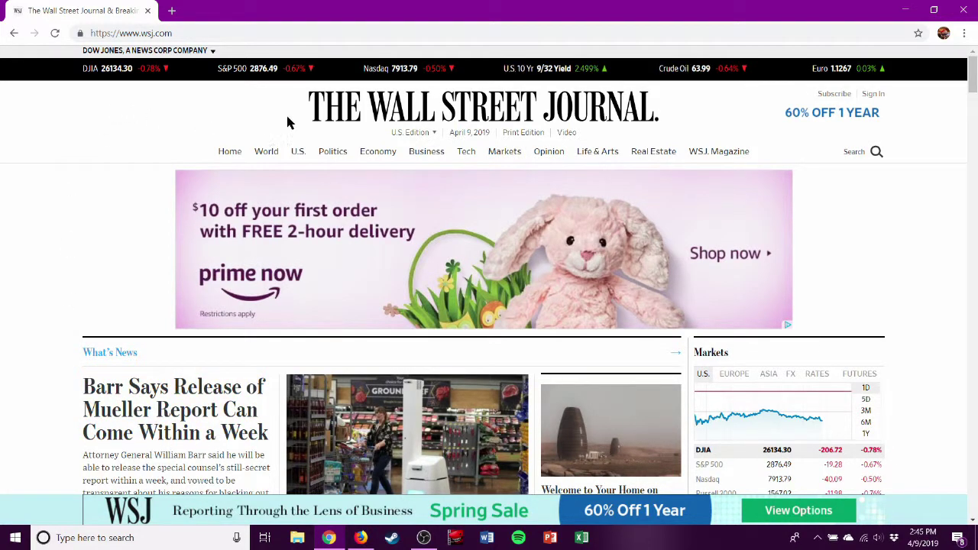
Open the baby monitors article from WSJ's Tech section up to the paywall, then switch to Firefox.
mouse_move(379, 164)
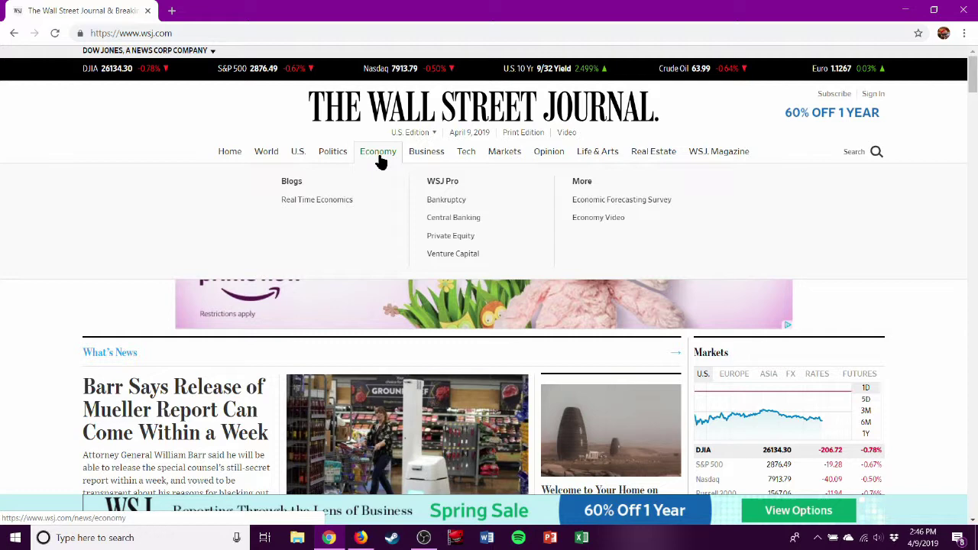
mouse_move(461, 157)
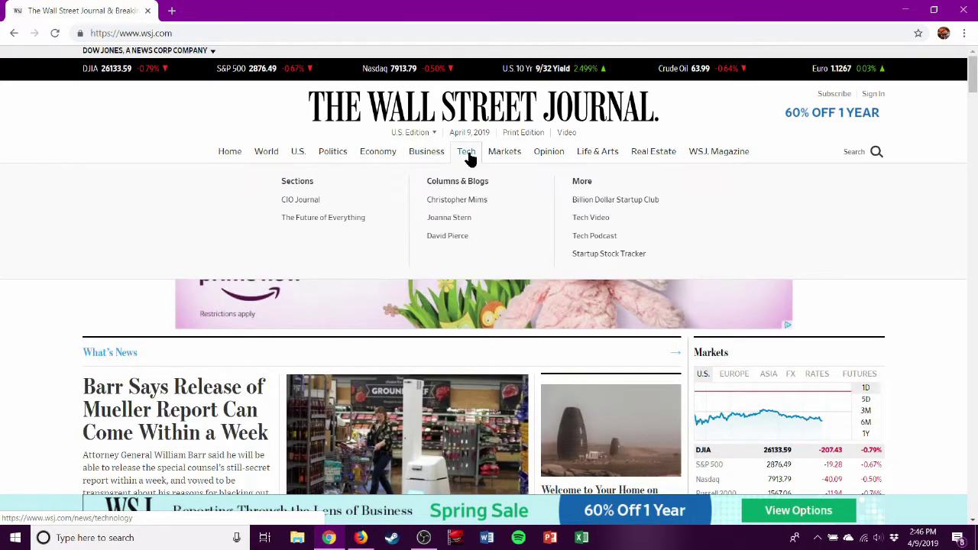
click(468, 151)
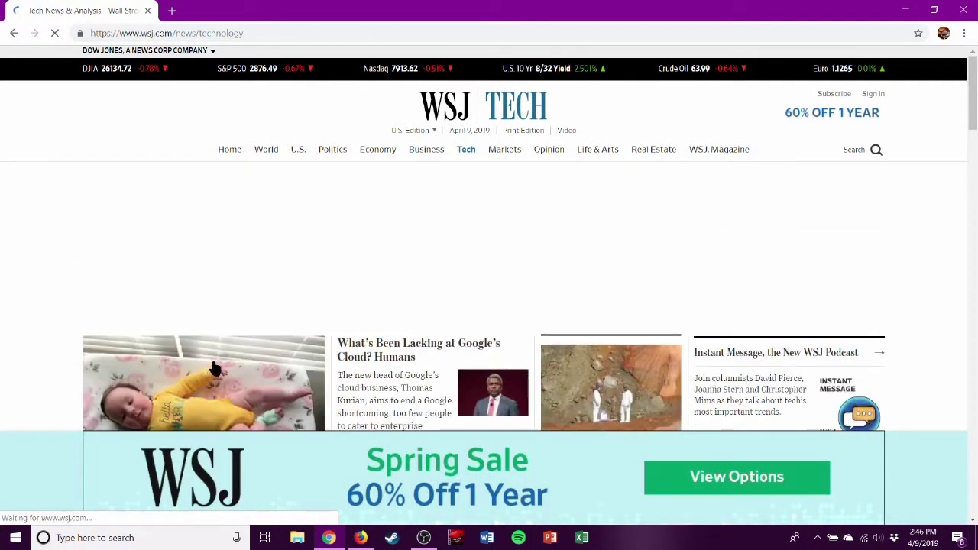
click(216, 369)
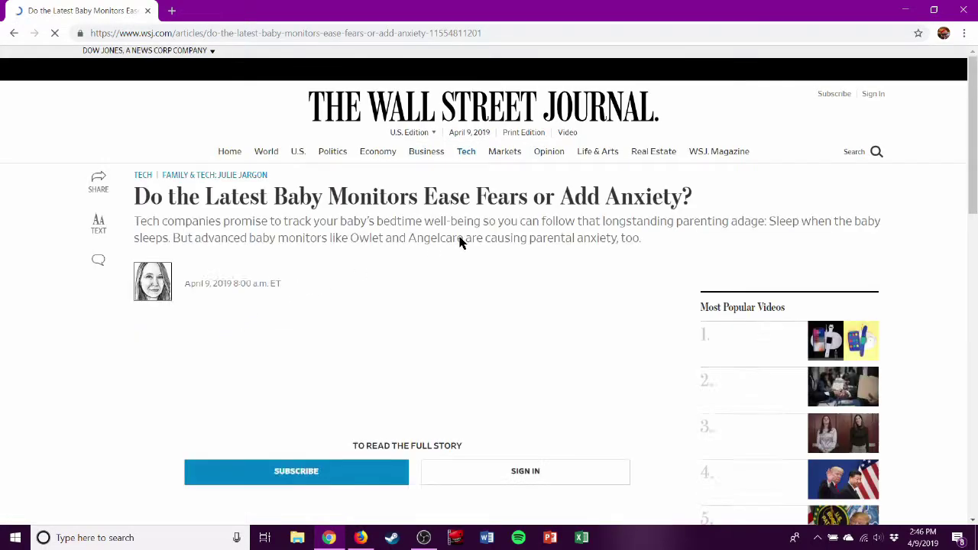
scroll(422, 246, down, 3)
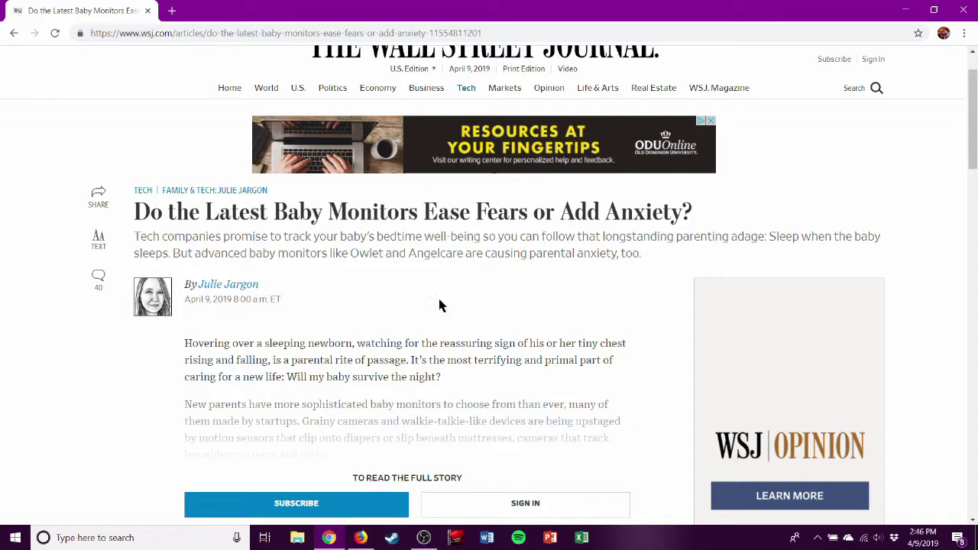
scroll(425, 382, down, 4)
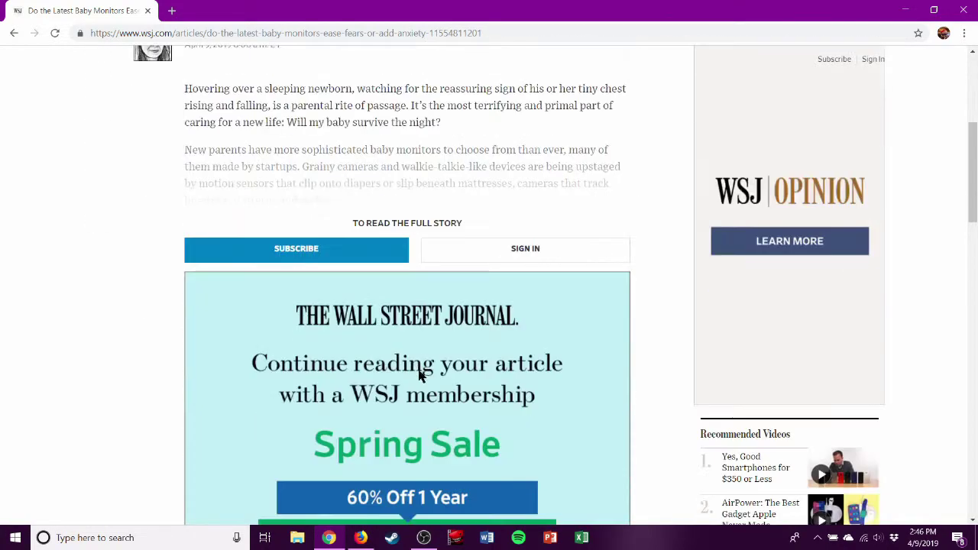
scroll(415, 347, up, 3)
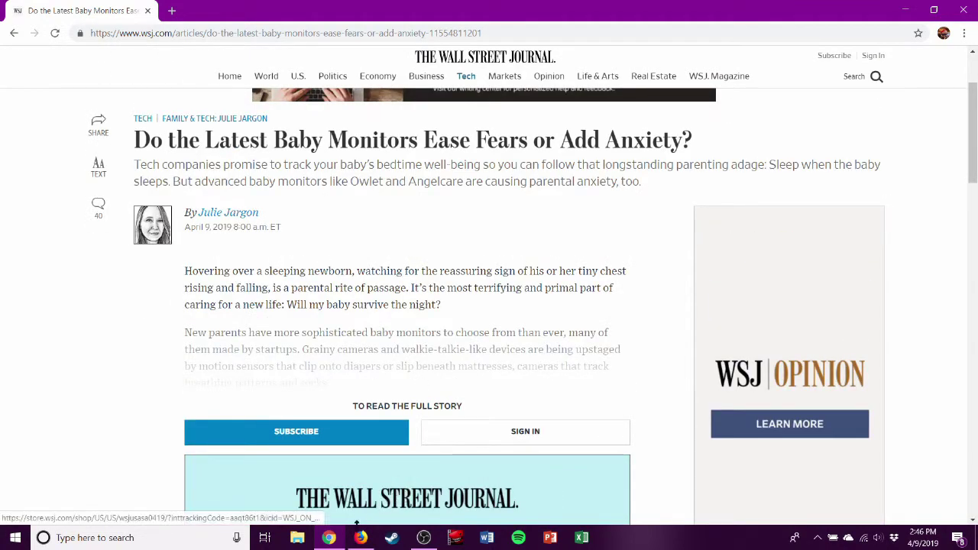
click(361, 537)
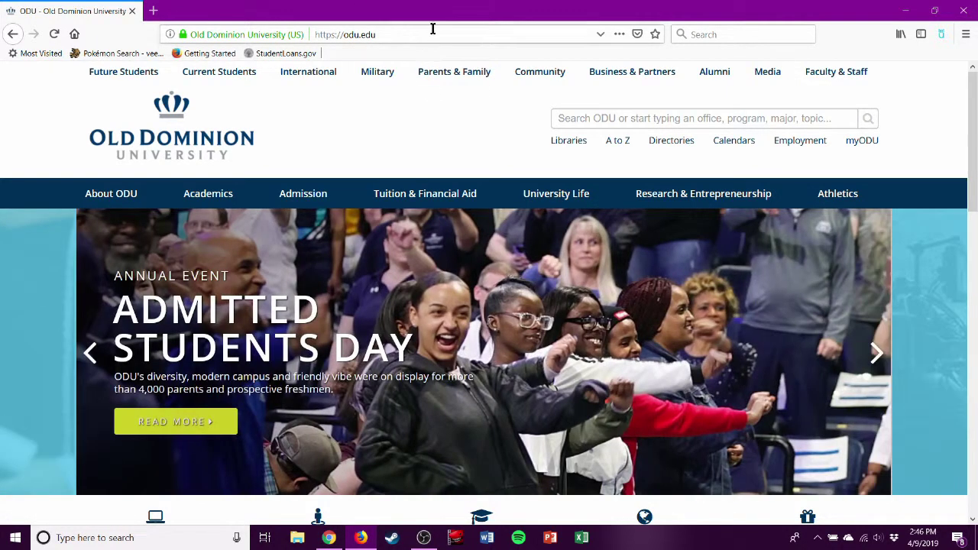
Load odu.edu/library and scroll down to the Monarch OneSearch box.
click(441, 29)
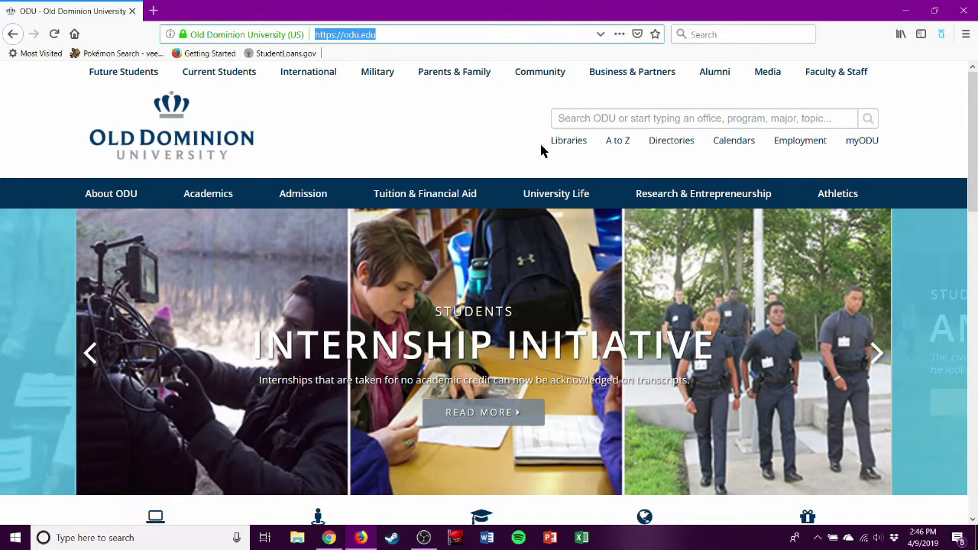
click(640, 125)
click(459, 32)
click(459, 32)
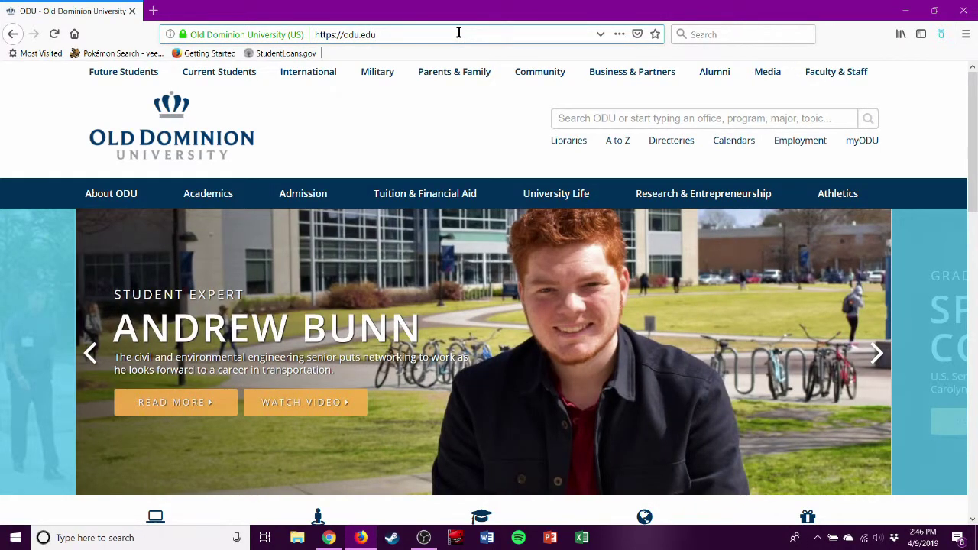
text(/)
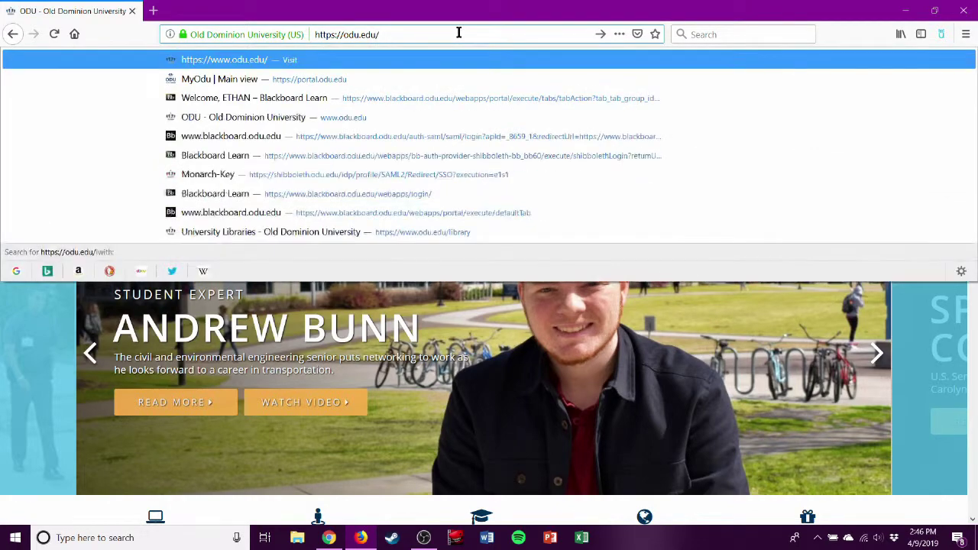
text(library)
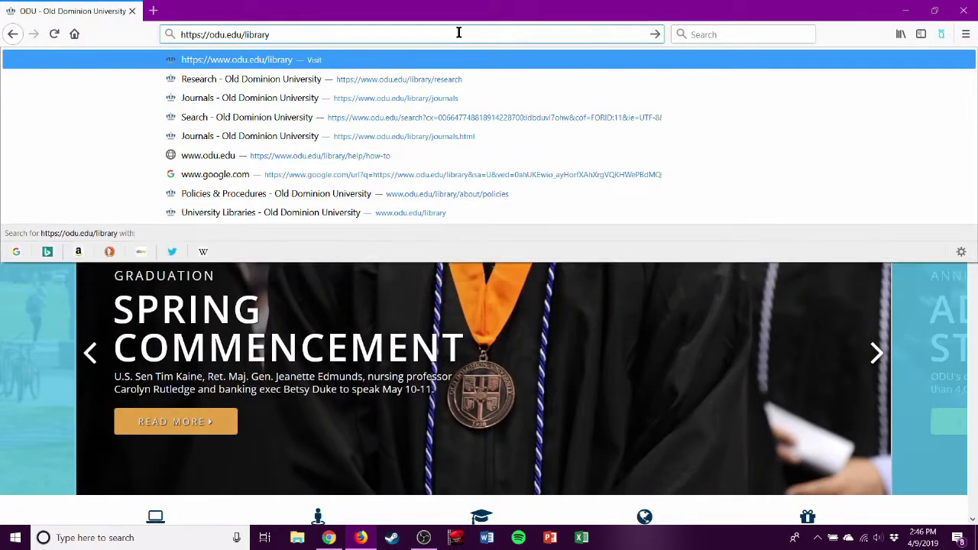
key(Return)
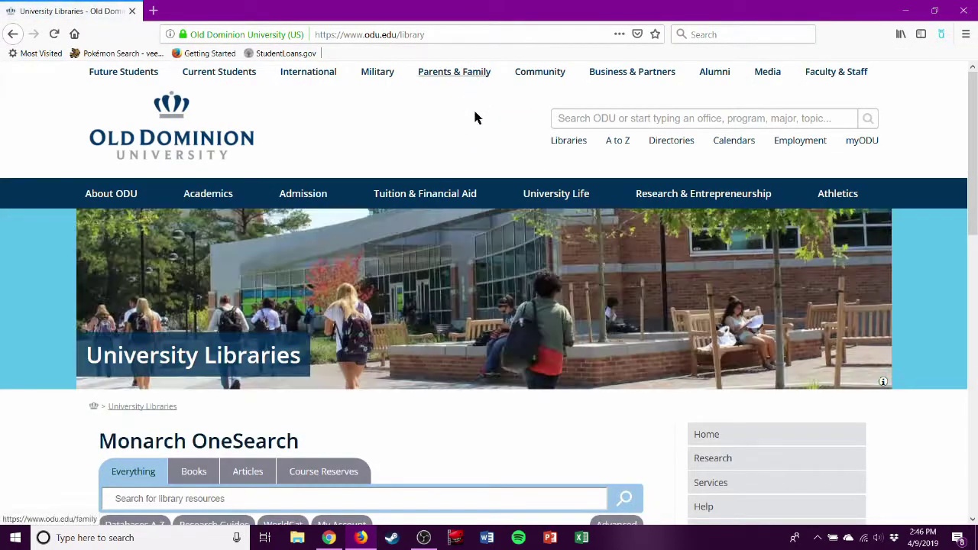
scroll(473, 116, down, 5)
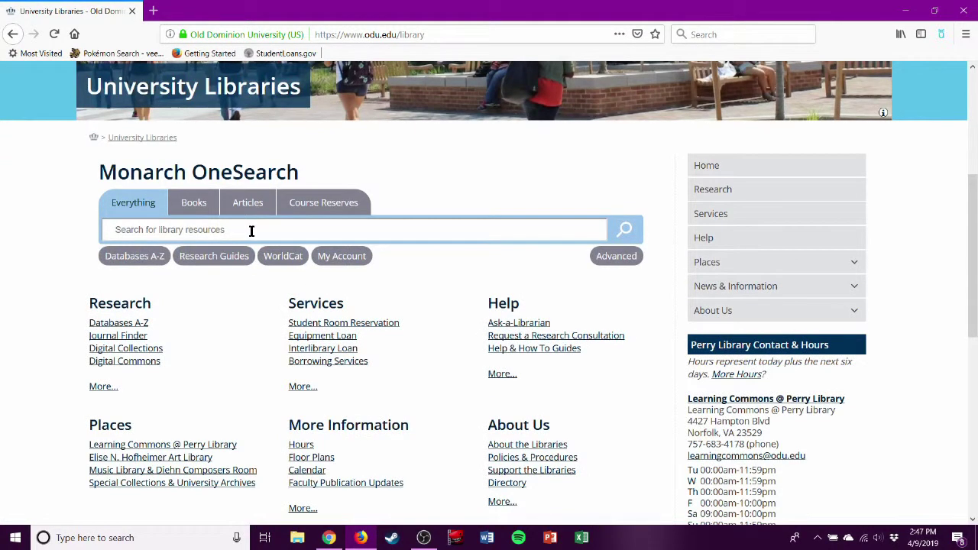
Search Monarch OneSearch for 'Wall Street Journal Online'.
text(Wall Street Journal Online)
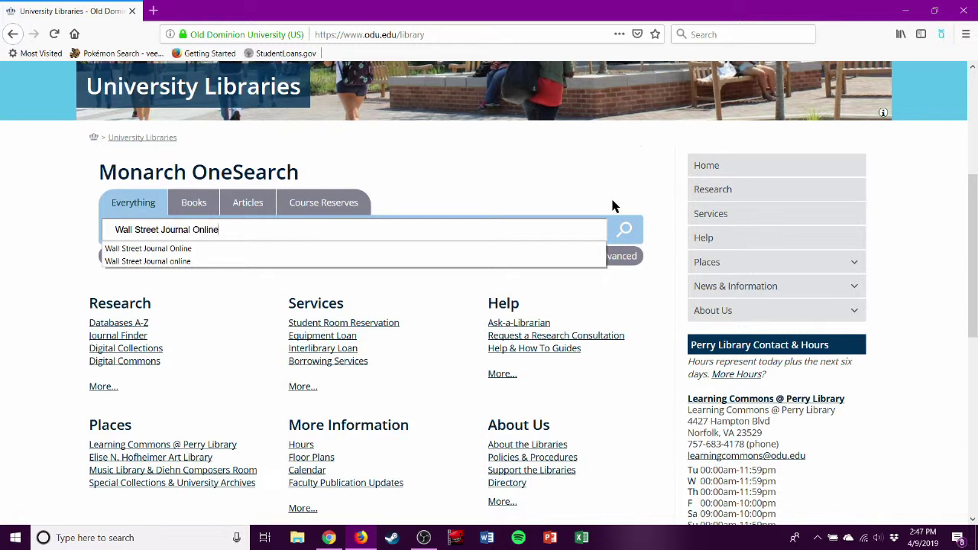
click(633, 232)
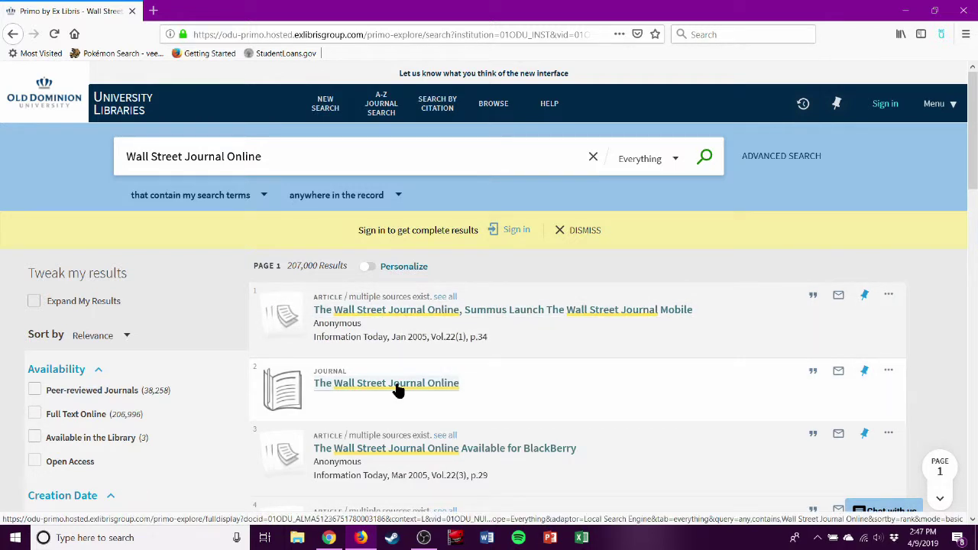
Open The Wall Street Journal Online journal record and sign in with Midas Login.
click(396, 387)
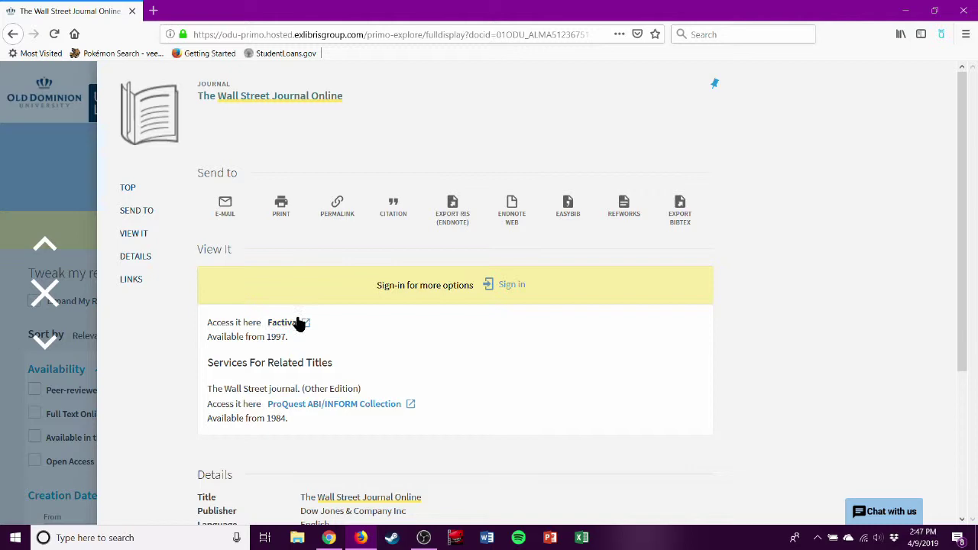
click(508, 286)
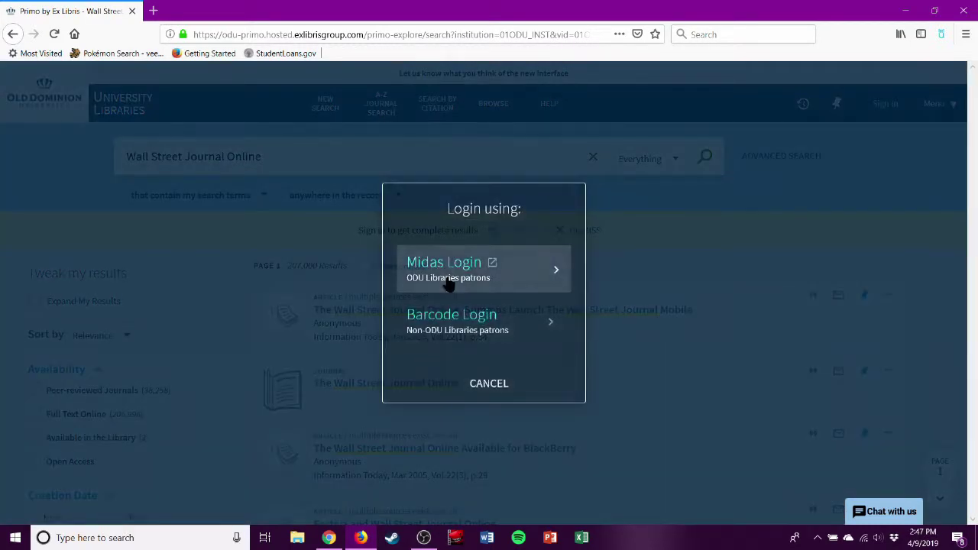
click(449, 282)
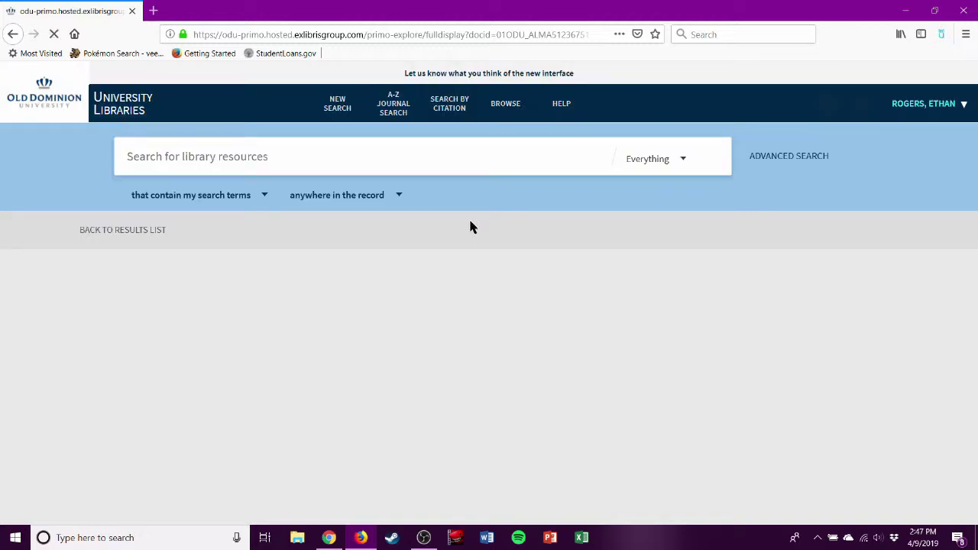
Scroll through Factiva's 678,731 Wall Street Journal Online headlines and back to the top.
scroll(489, 214, down, 3)
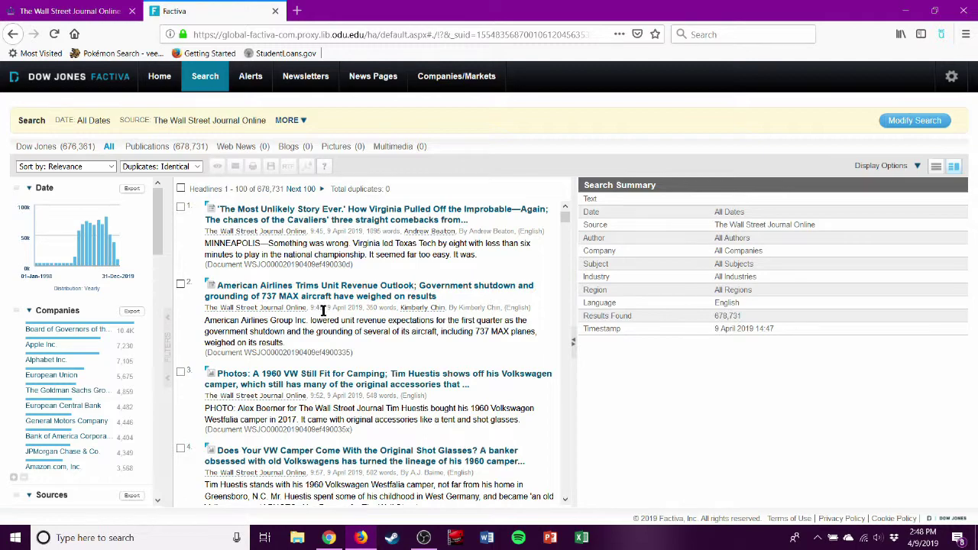
scroll(328, 317, down, 3)
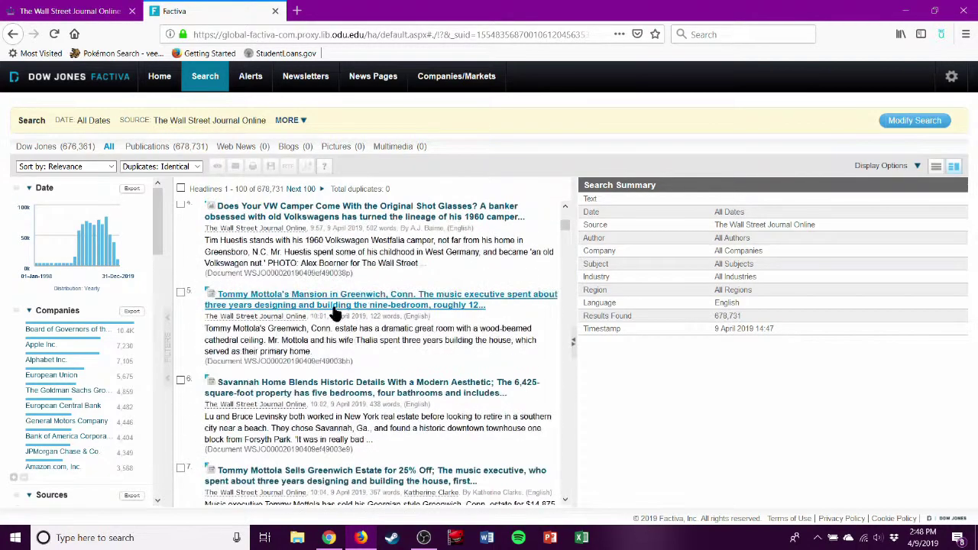
scroll(348, 308, up, 2)
scroll(348, 308, up, 3)
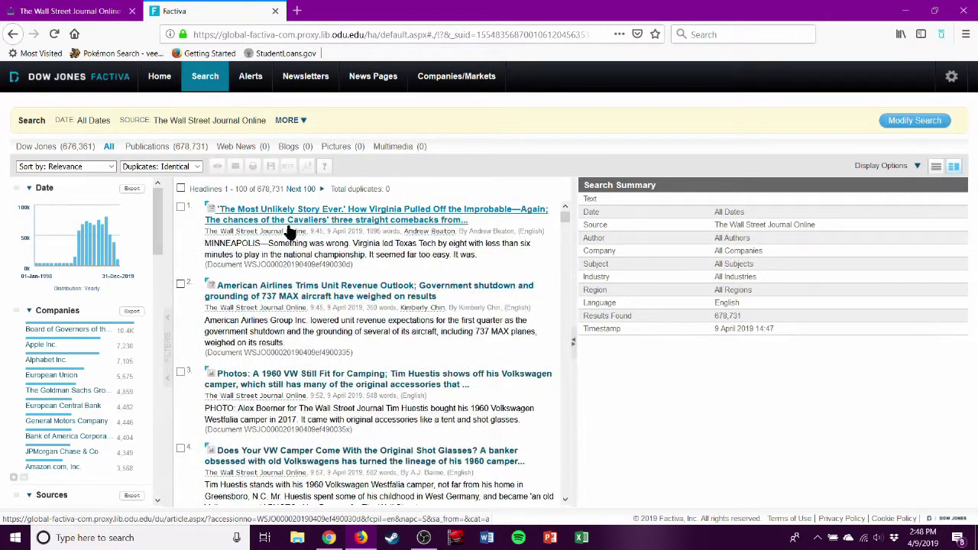
Restrict the Factiva search to the baby-monitor article's WSJ reporter as author and rerun it.
click(915, 123)
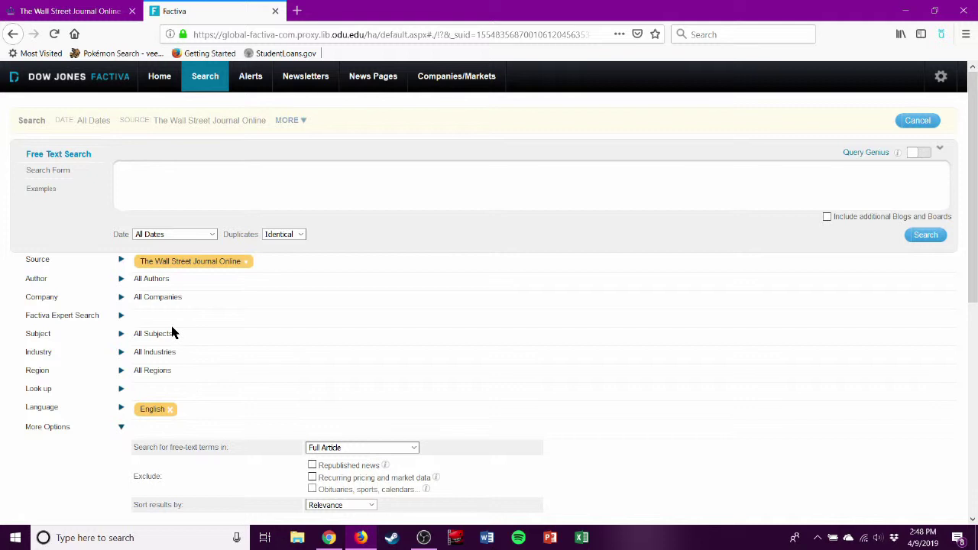
click(123, 281)
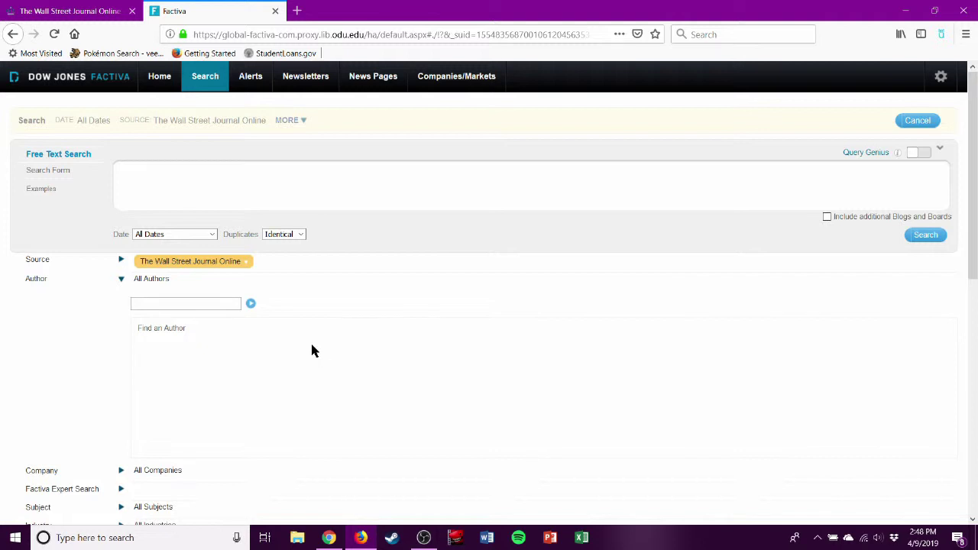
text(Juli)
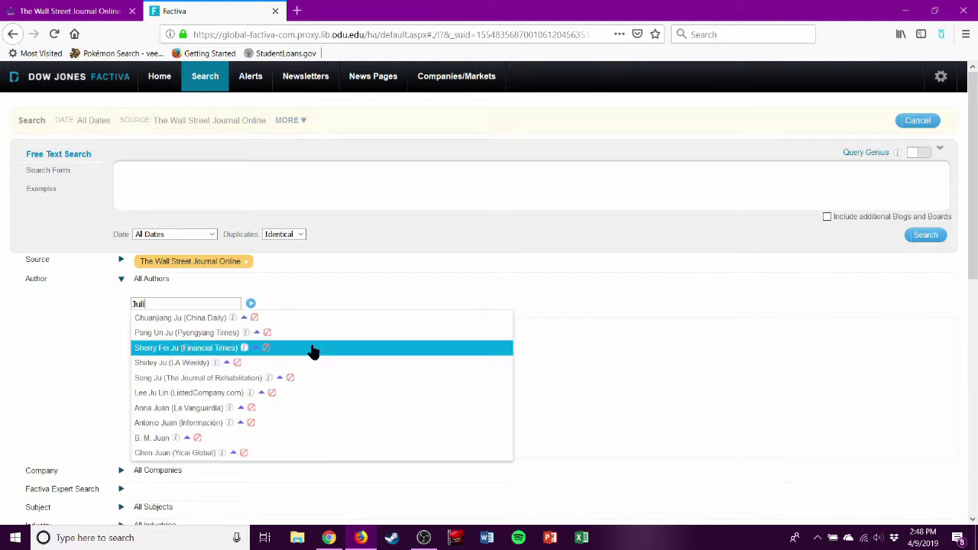
text(e)
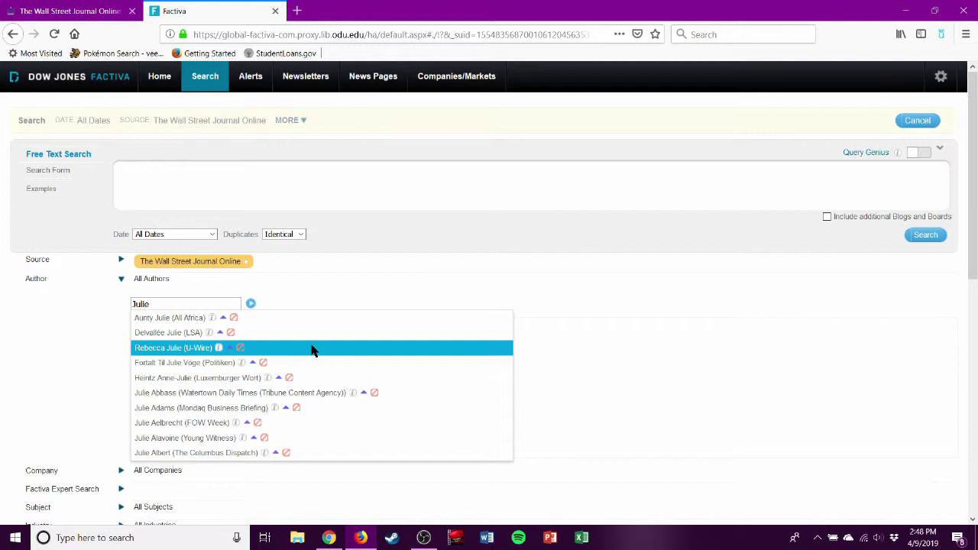
text( Jarg)
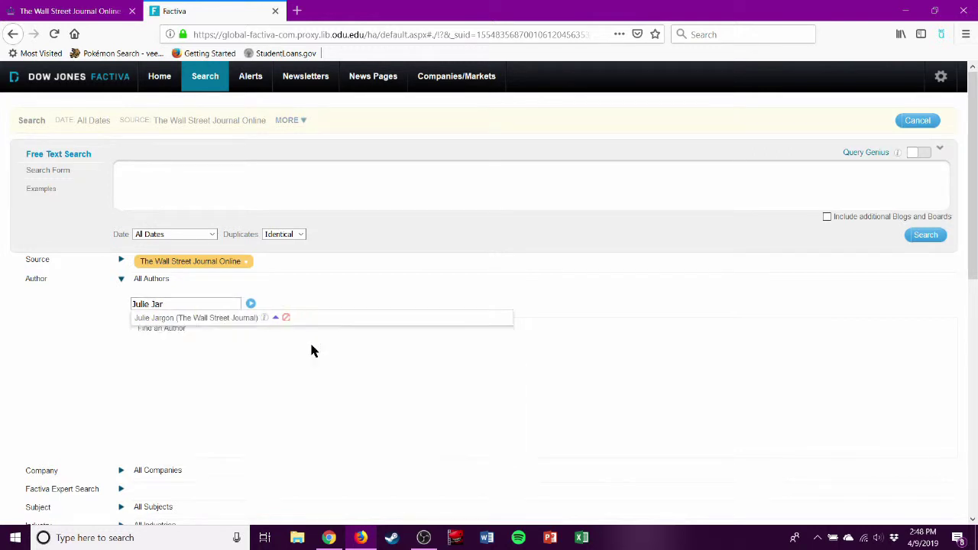
click(242, 321)
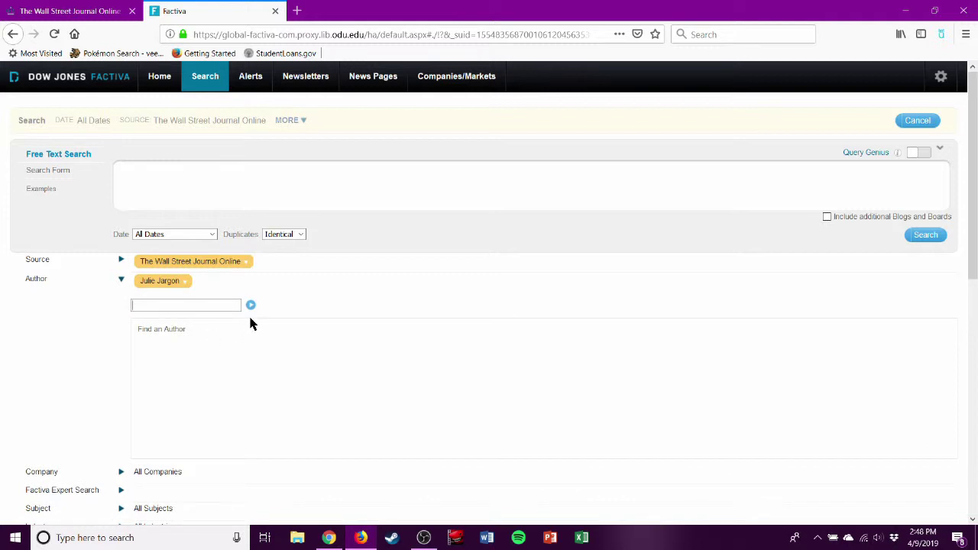
click(915, 236)
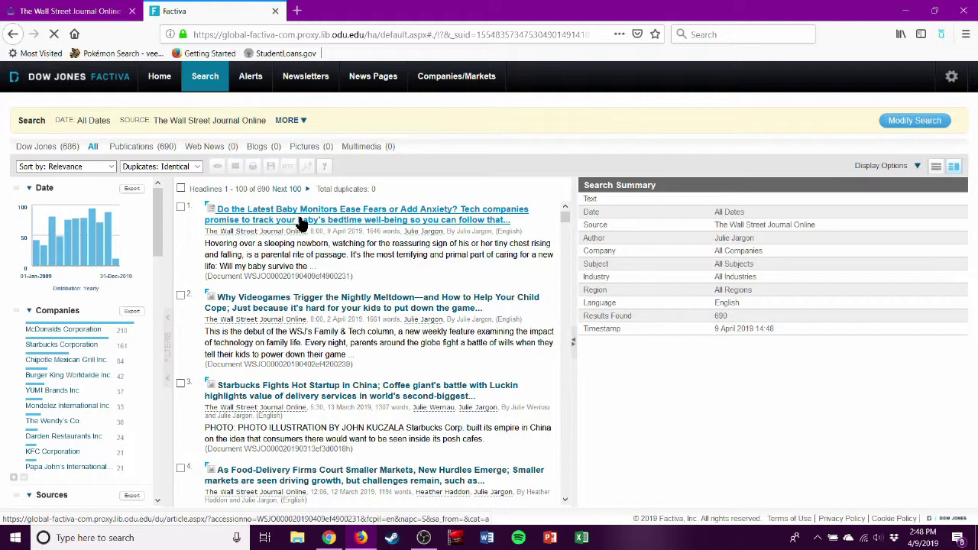
Read the full baby-monitor article widened across the page, then restore the headlines list beside it.
click(303, 221)
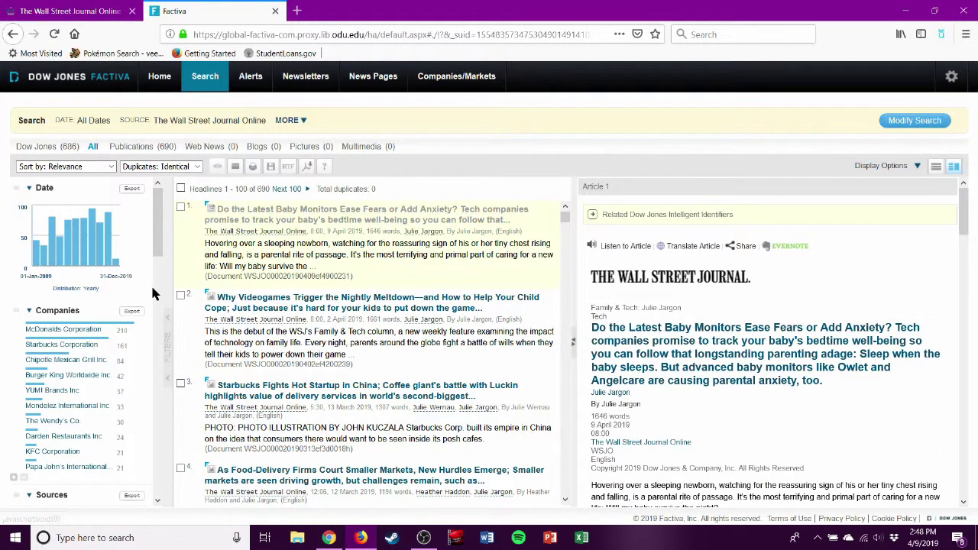
click(168, 300)
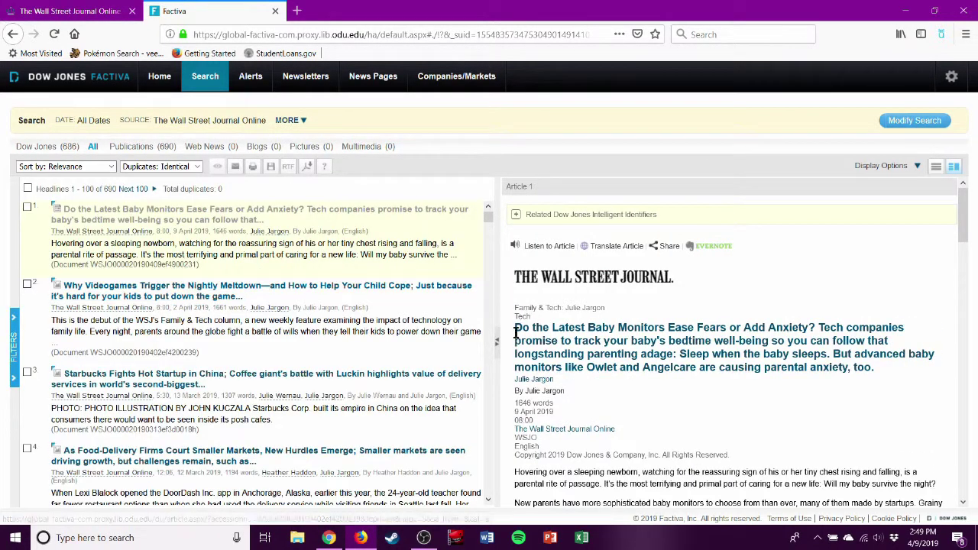
drag(444, 344, 44, 321)
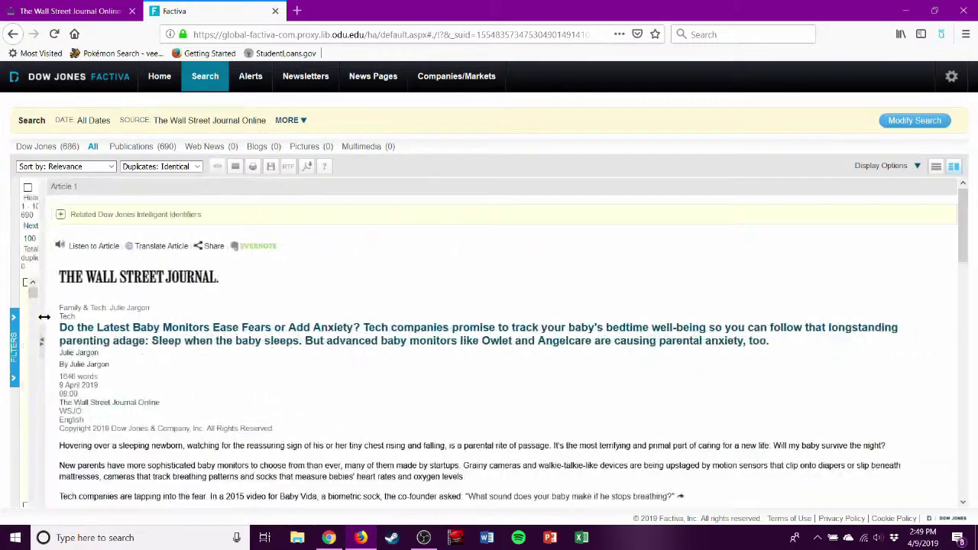
scroll(228, 298, down, 10)
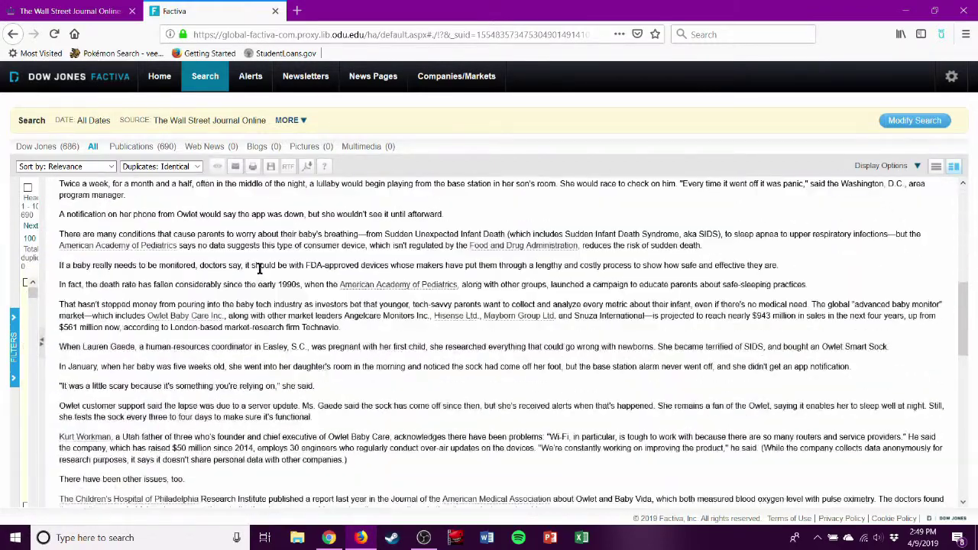
scroll(333, 275, down, 5)
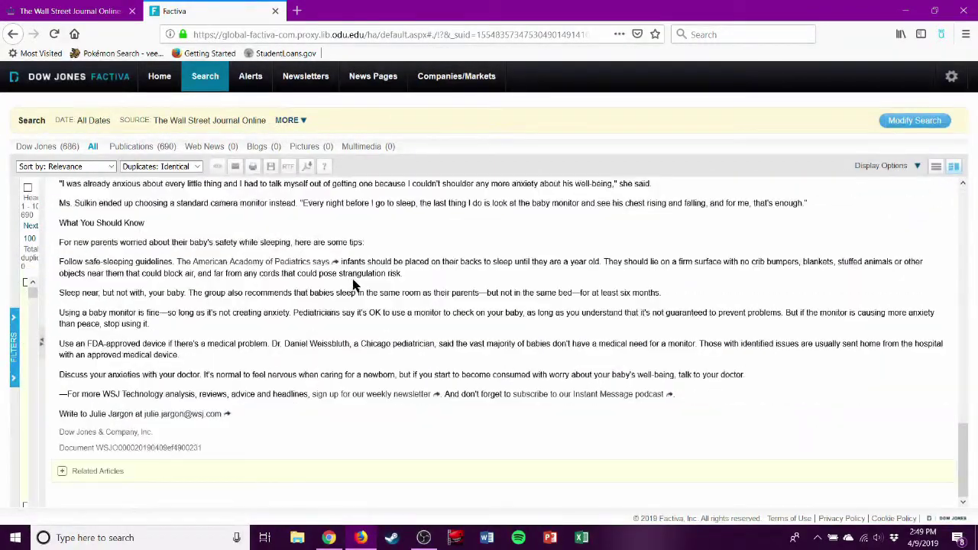
scroll(367, 295, up, 15)
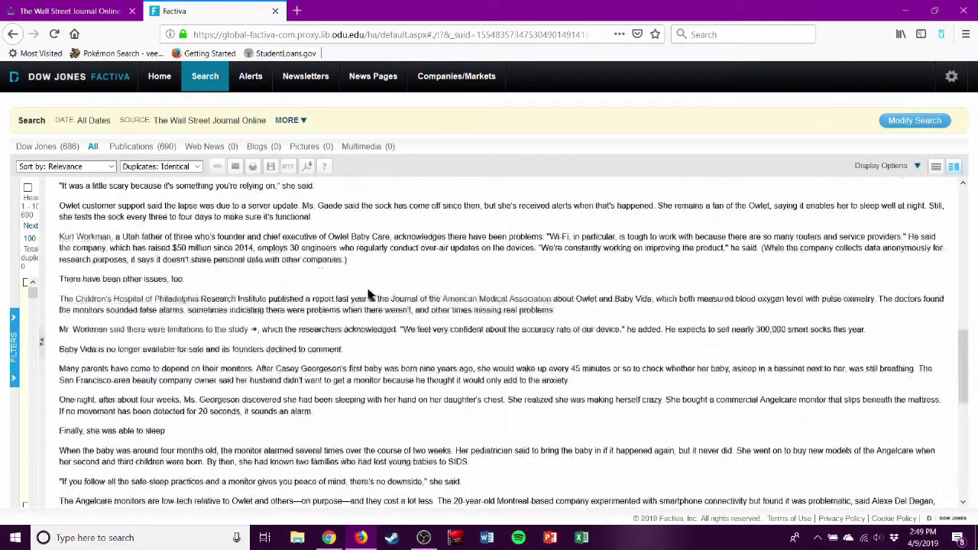
scroll(252, 279, up, 3)
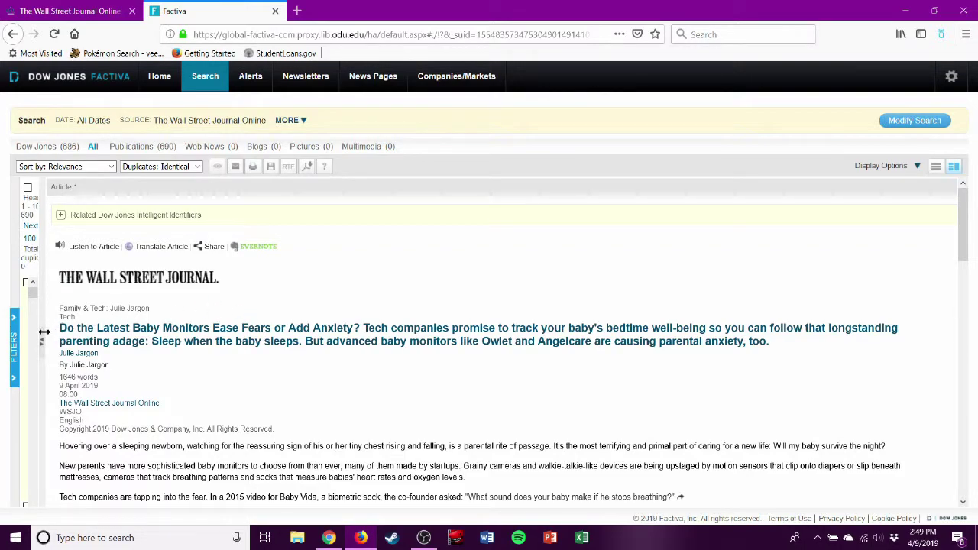
drag(44, 335, 504, 320)
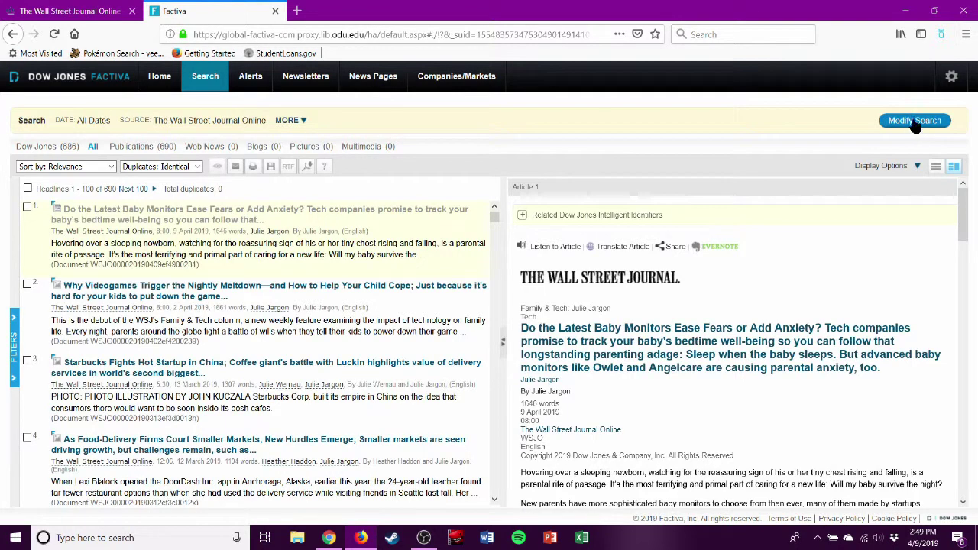
Replace the author filter with the Information Technology subject filter and rerun the search.
click(915, 120)
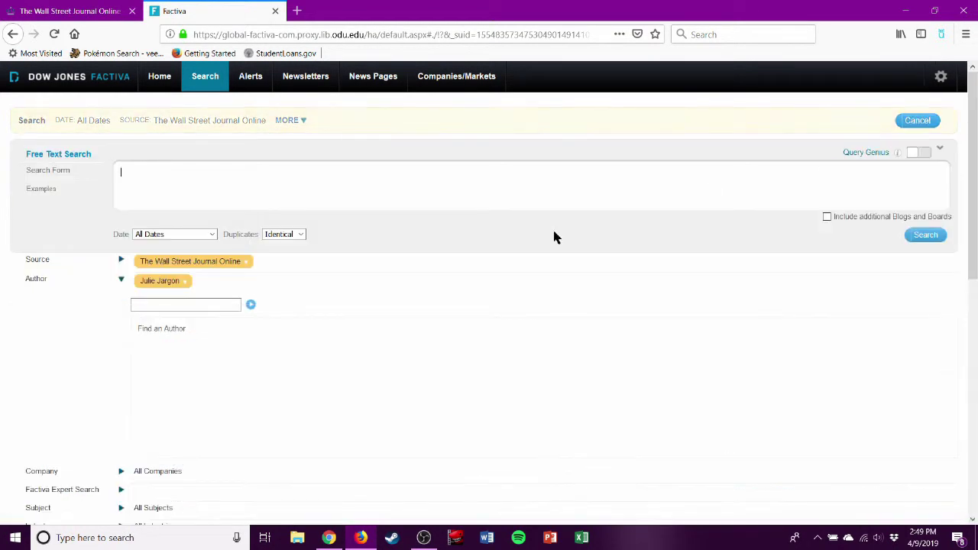
click(171, 282)
click(162, 305)
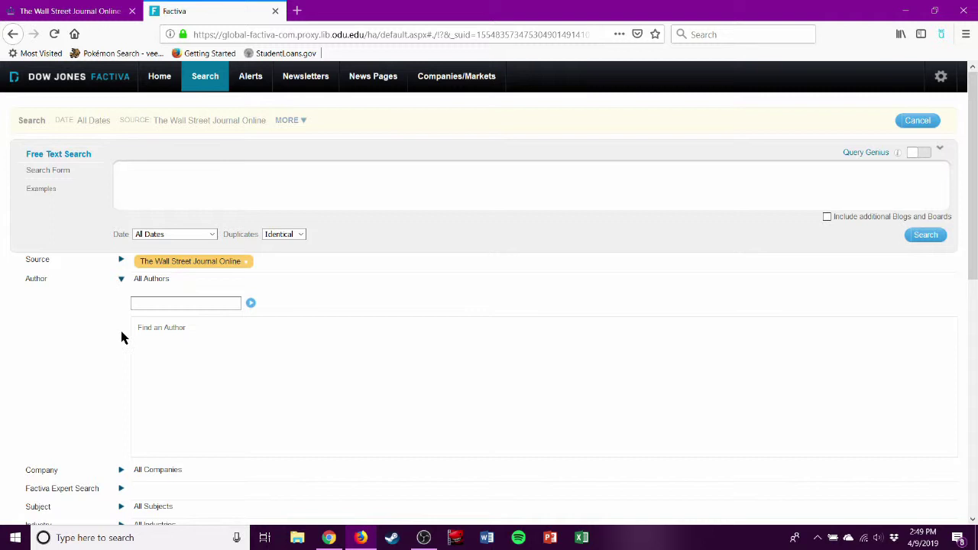
click(121, 281)
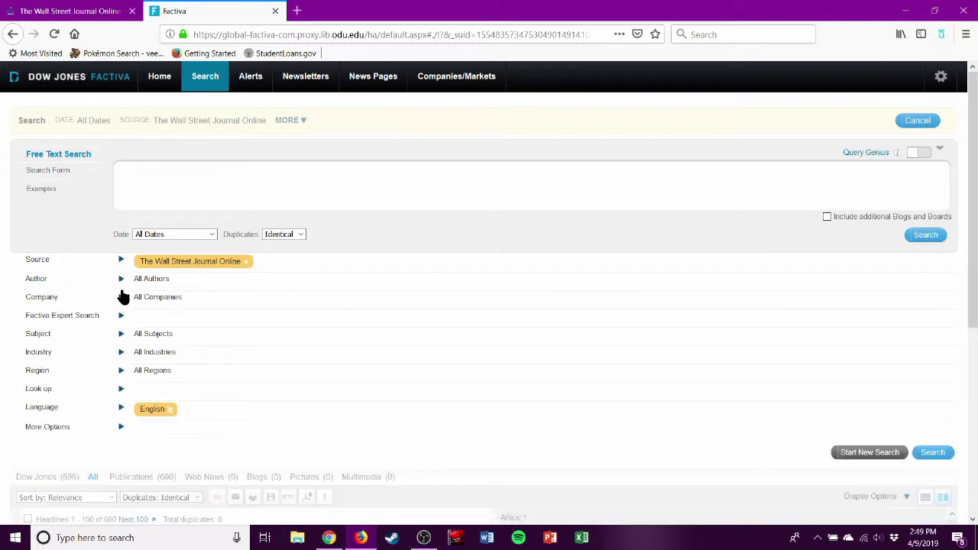
click(120, 333)
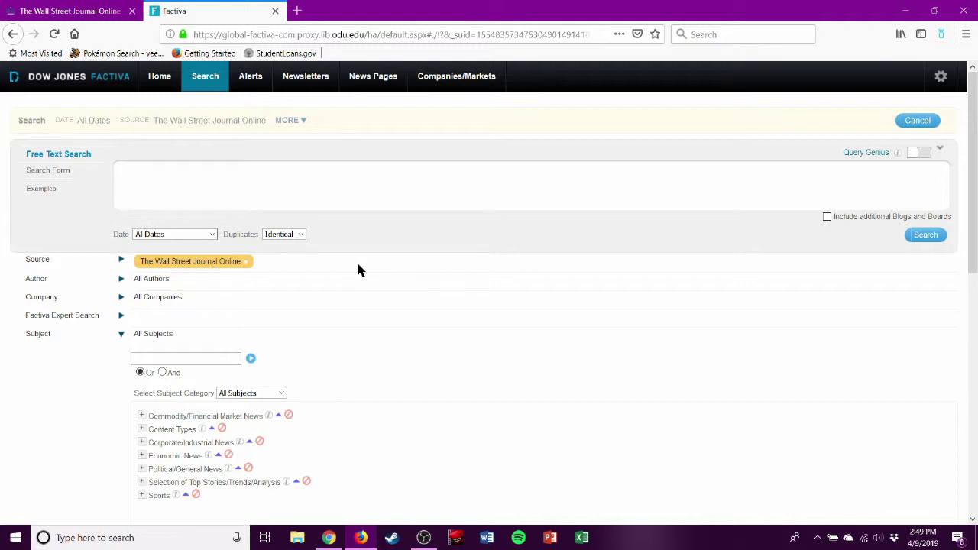
click(172, 359)
text(Techn)
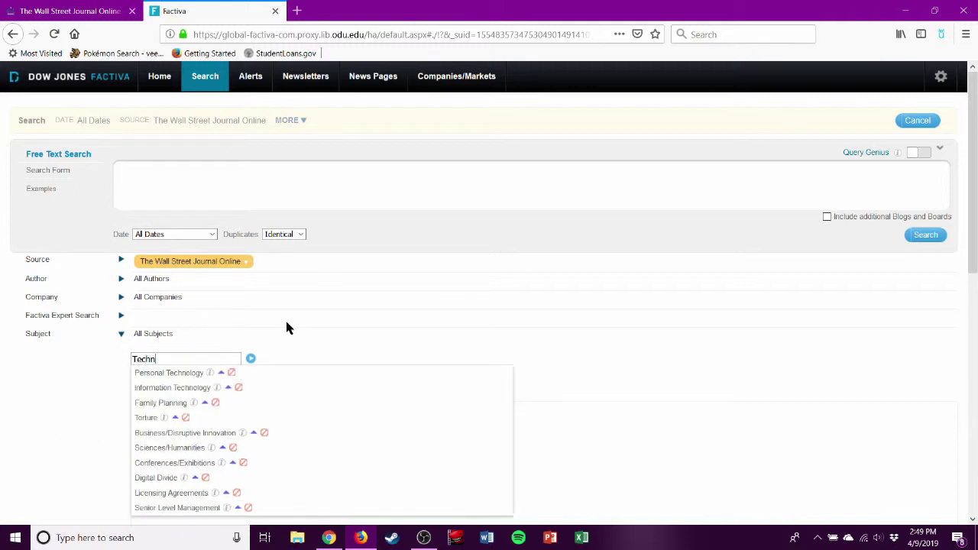
click(177, 390)
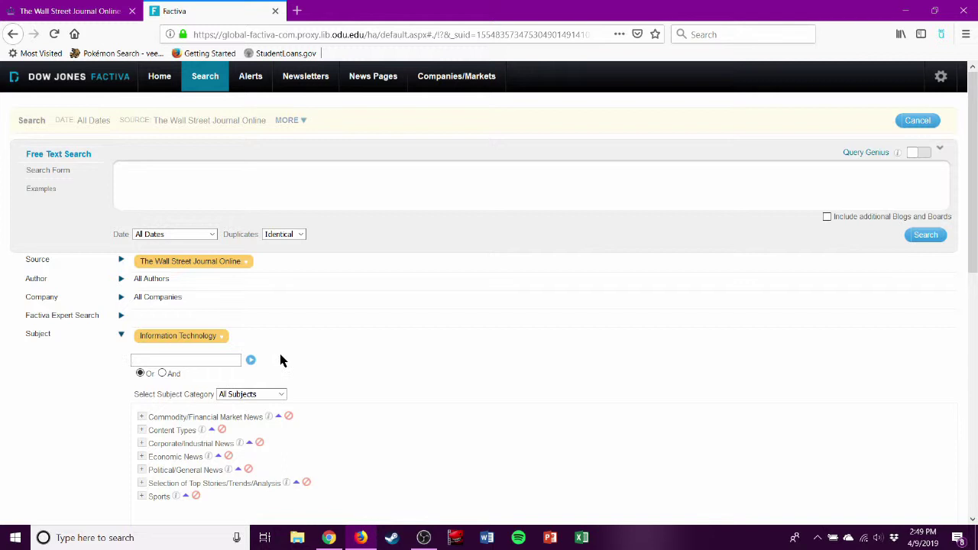
click(940, 237)
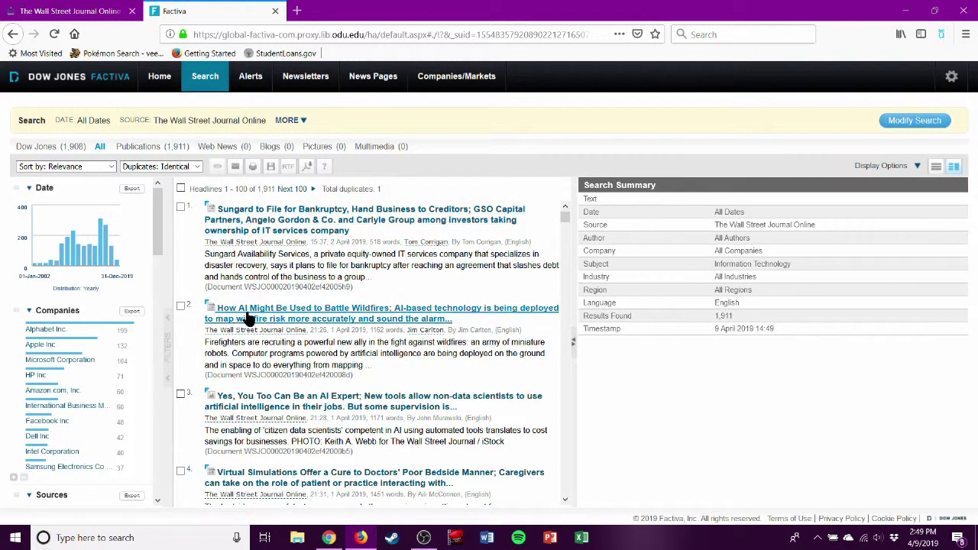
Add the free-text term 'Walmart' to the search, narrowing results to 6 headlines.
scroll(252, 317, down, 2)
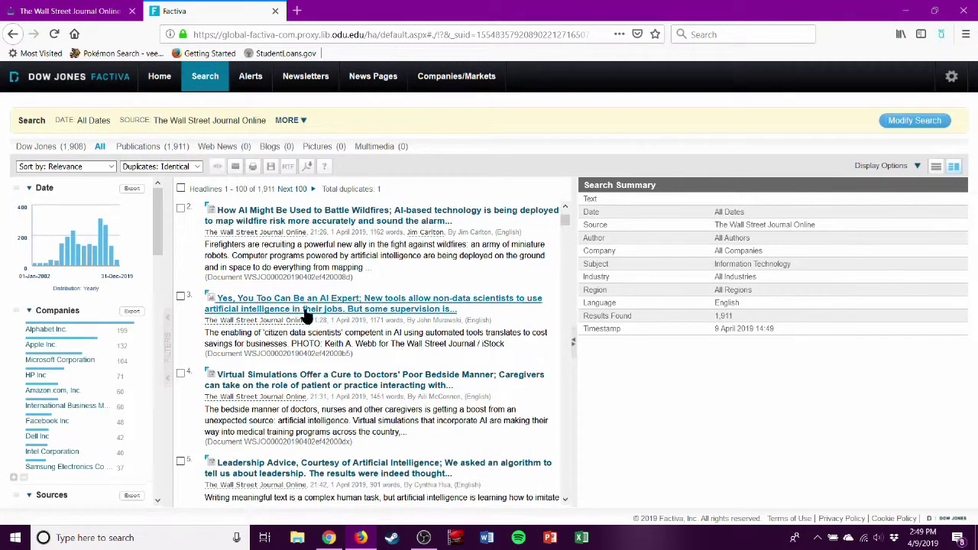
scroll(304, 313, up, 2)
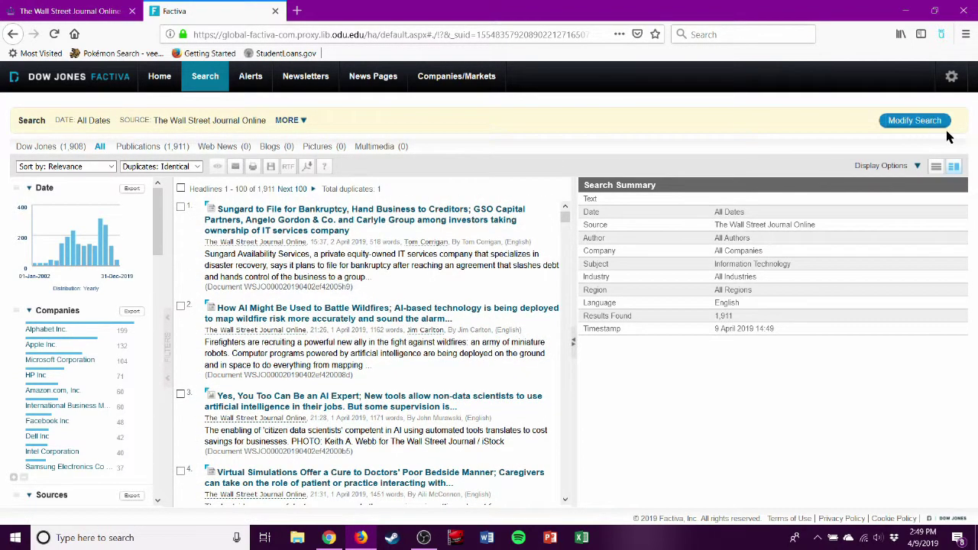
click(927, 125)
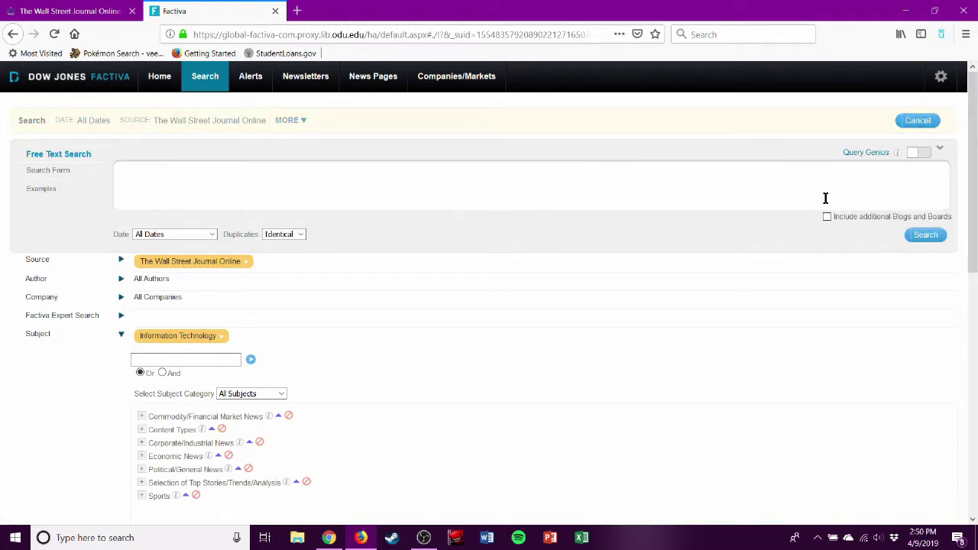
text(Walmart)
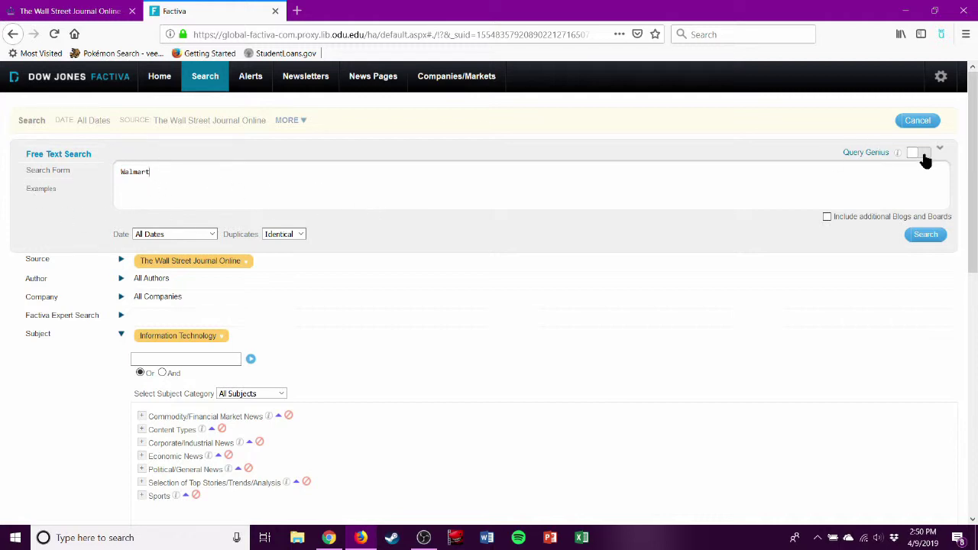
click(925, 235)
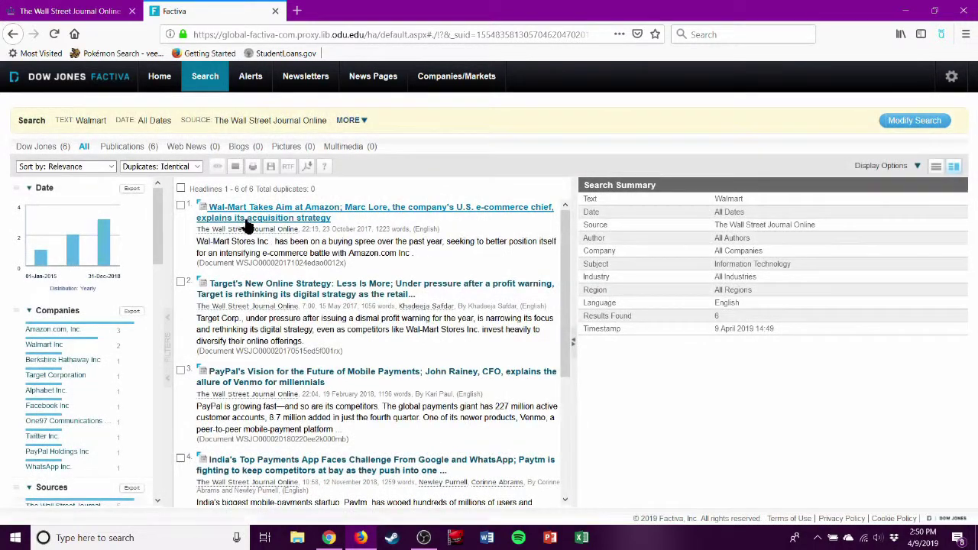
Open the first Walmart article, then sort the results by Most recent first.
click(252, 222)
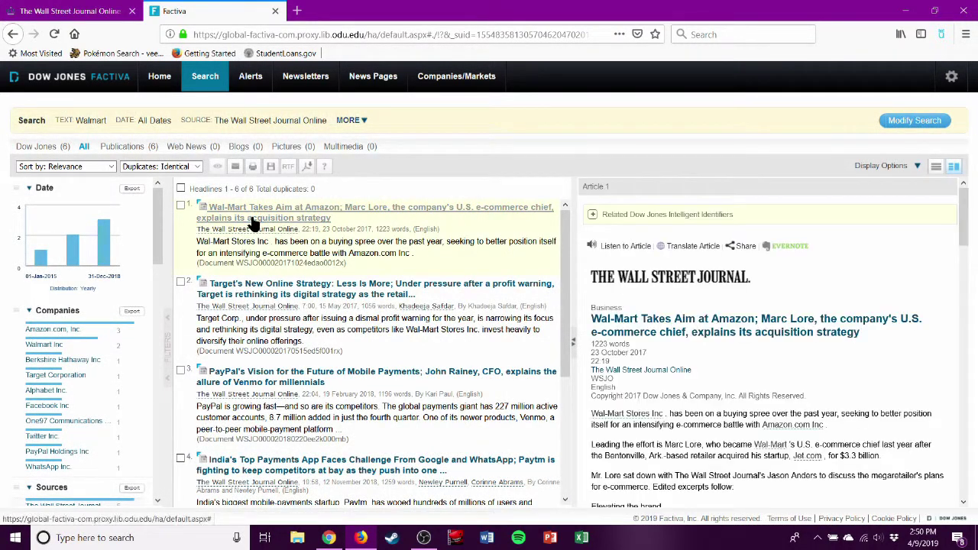
right_click(765, 349)
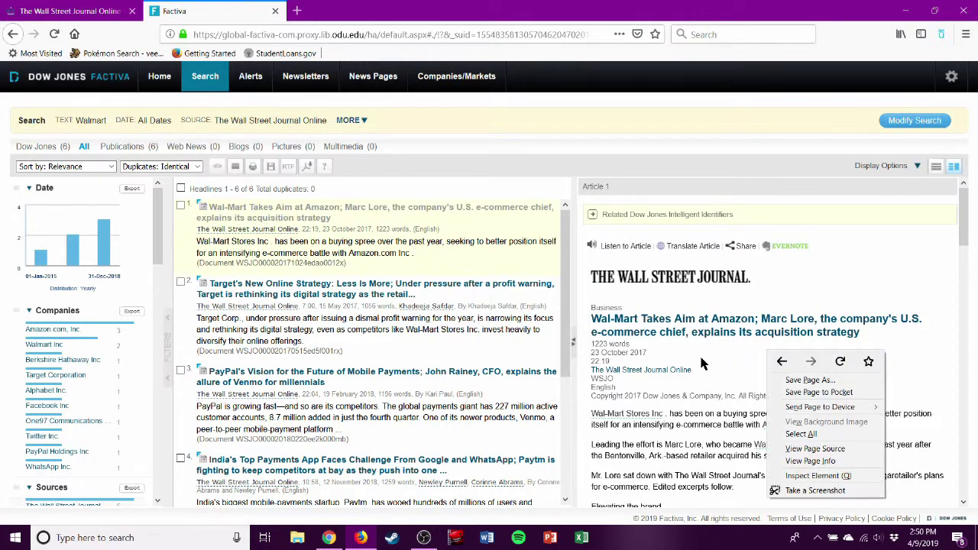
click(703, 364)
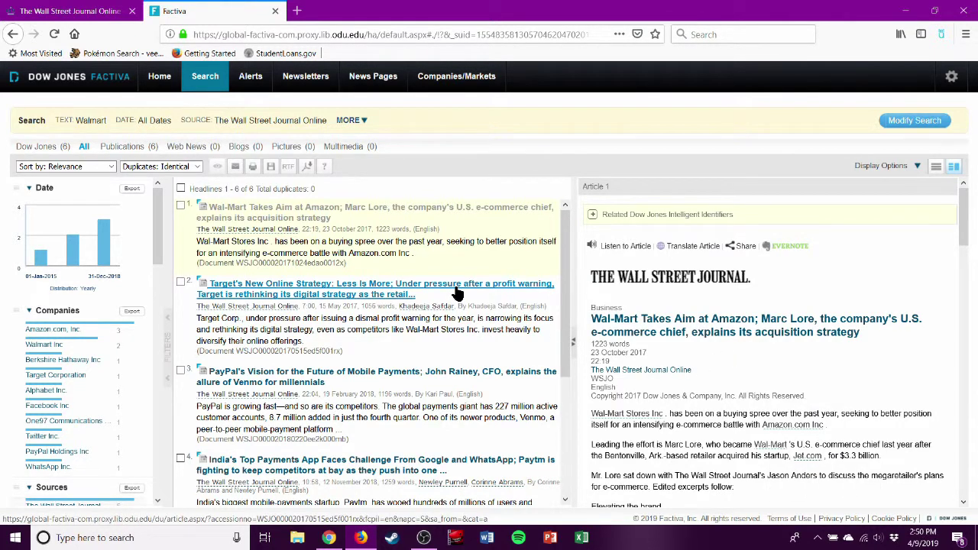
click(111, 168)
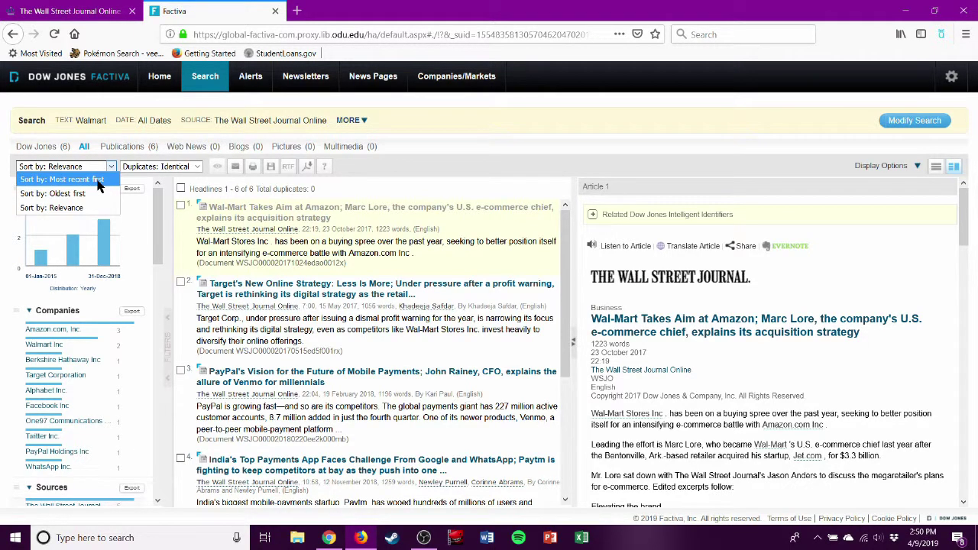
click(84, 179)
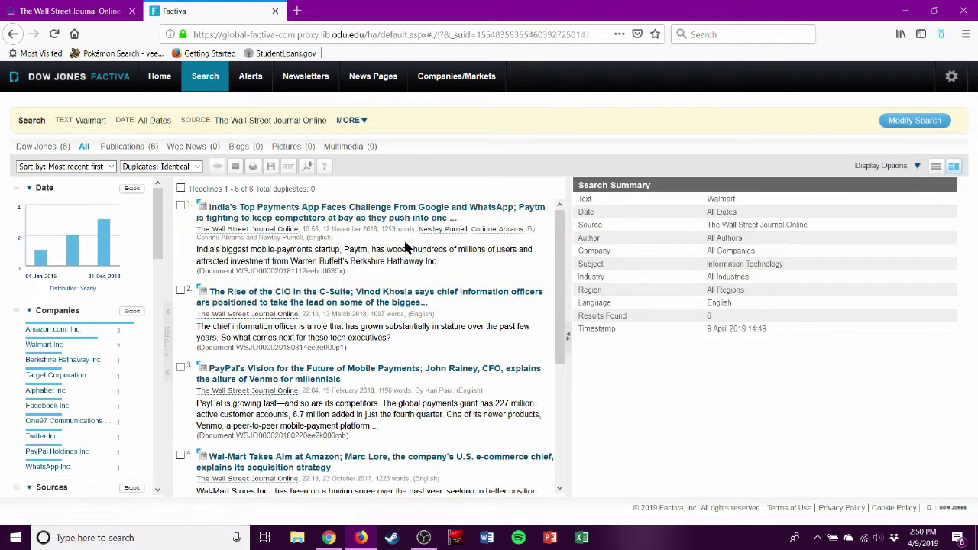
Read the newest Walmart article, then return to the WSJ baby-monitor article in Chrome and select its byline and date.
click(285, 222)
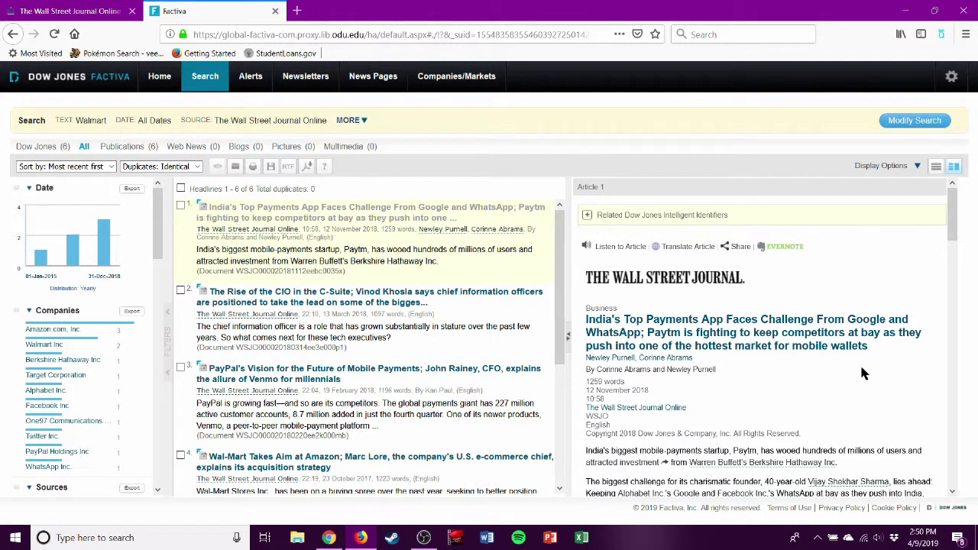
scroll(753, 368, down, 2)
scroll(753, 367, up, 2)
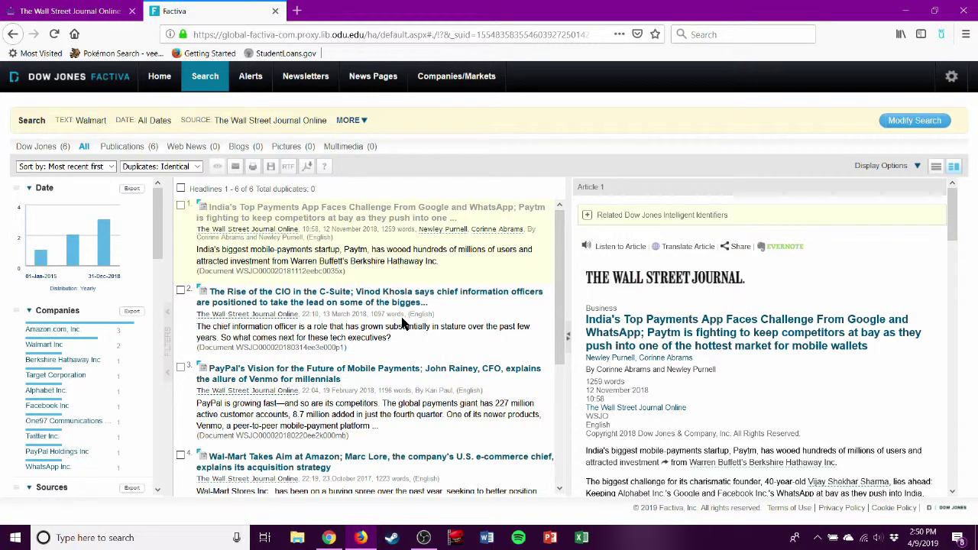
scroll(400, 319, down, 2)
scroll(400, 319, up, 2)
click(927, 126)
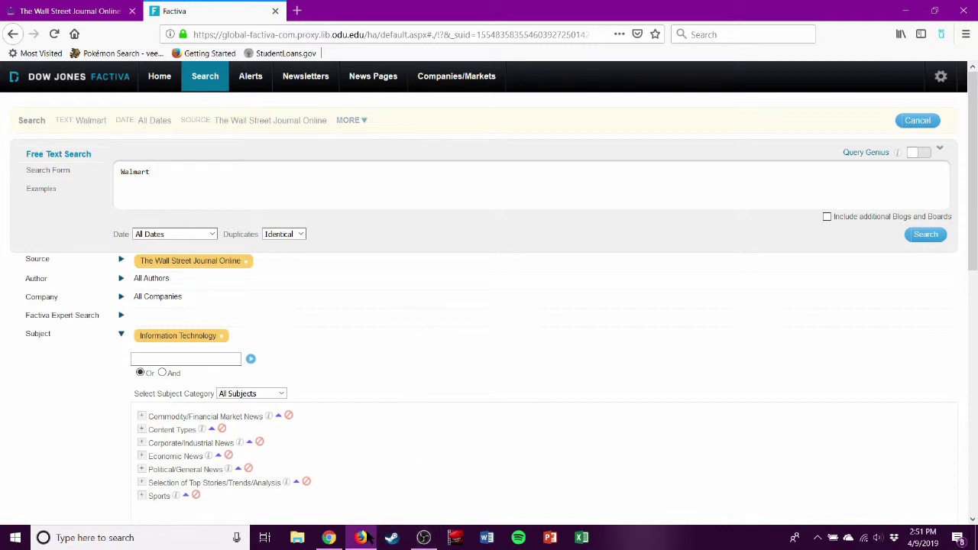
click(328, 538)
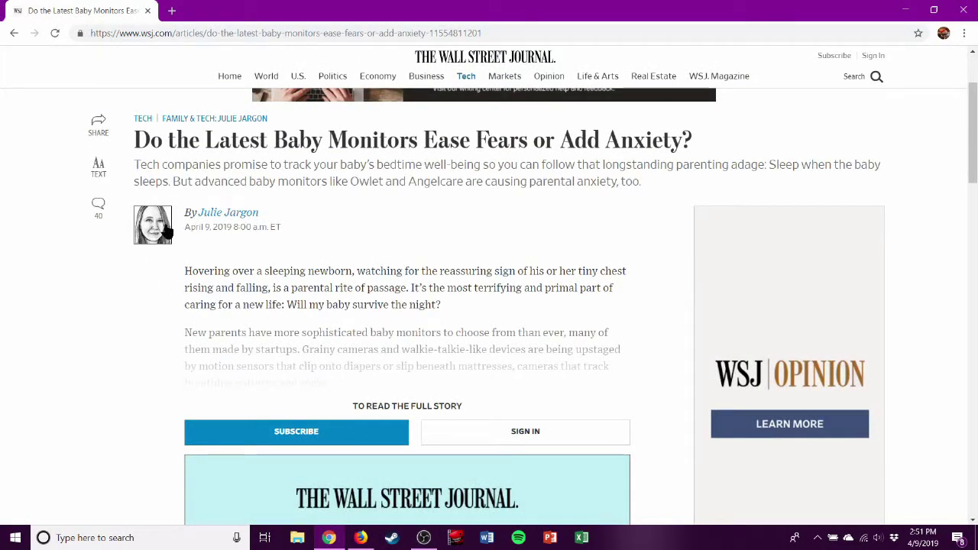
drag(287, 224, 188, 211)
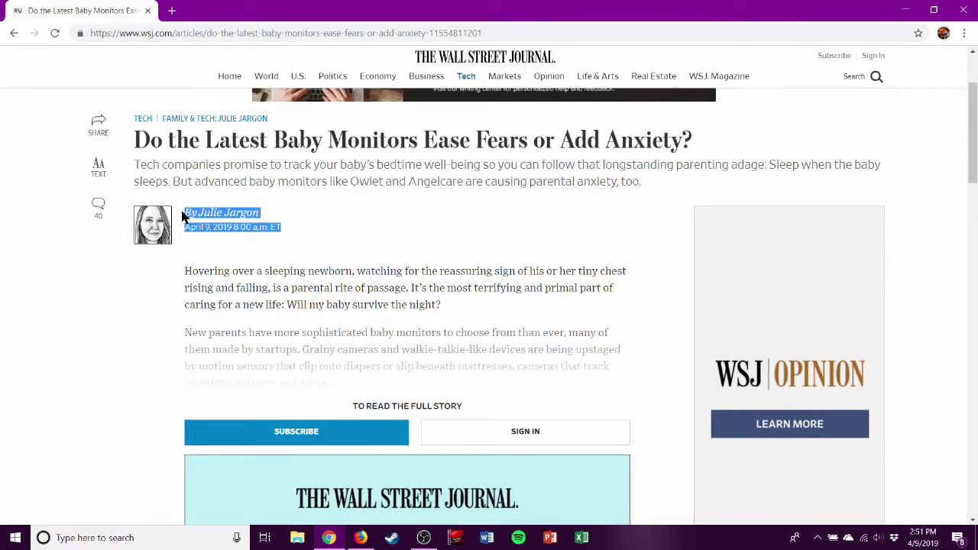
Bring the Factiva search form with Walmart, Wall Street Journal Online and Information Technology back to the front.
click(360, 538)
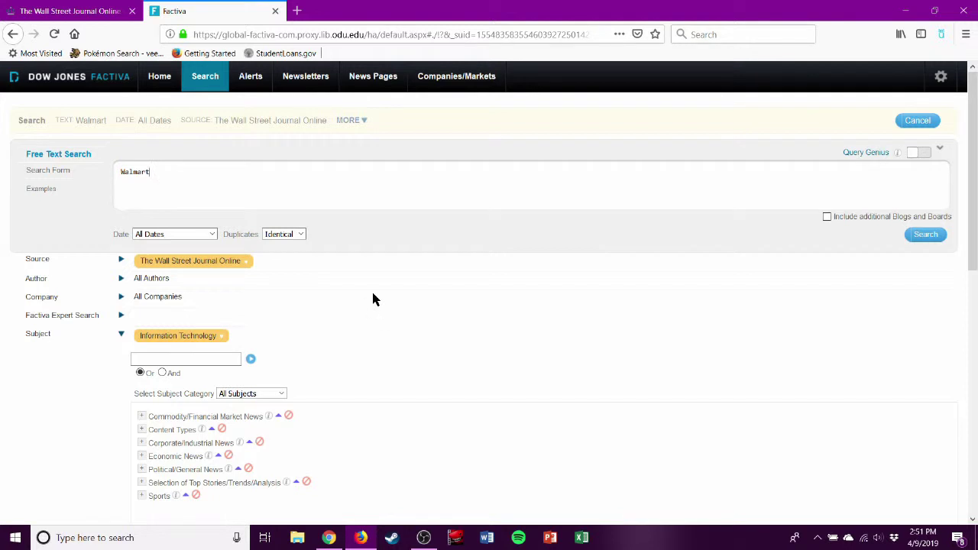